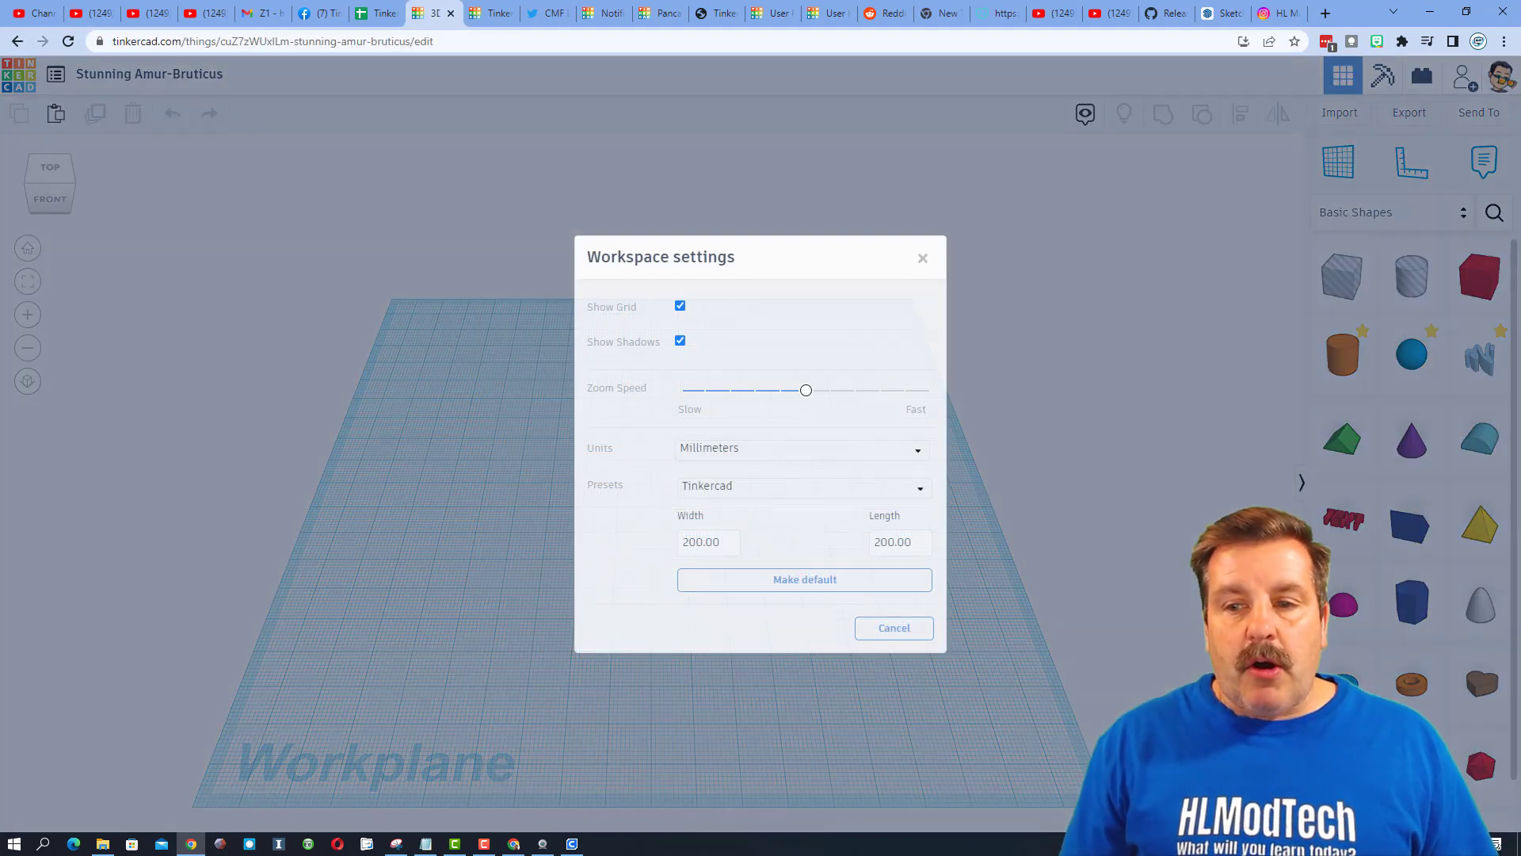
Step: Check the workplane width in the workspace settings and close them without changes
left_click(1157, 810)
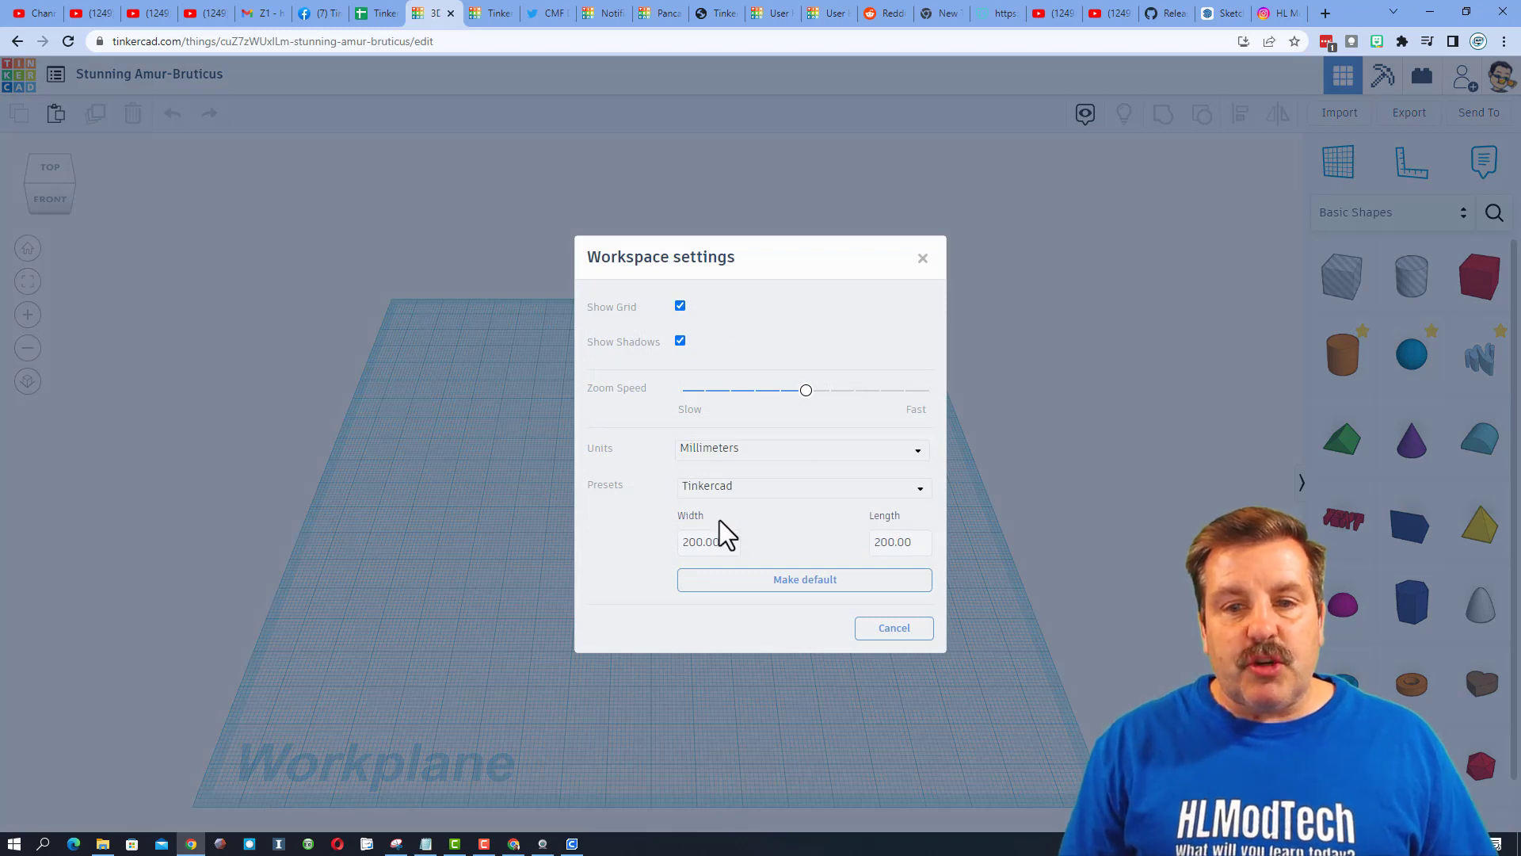
left_click(722, 542)
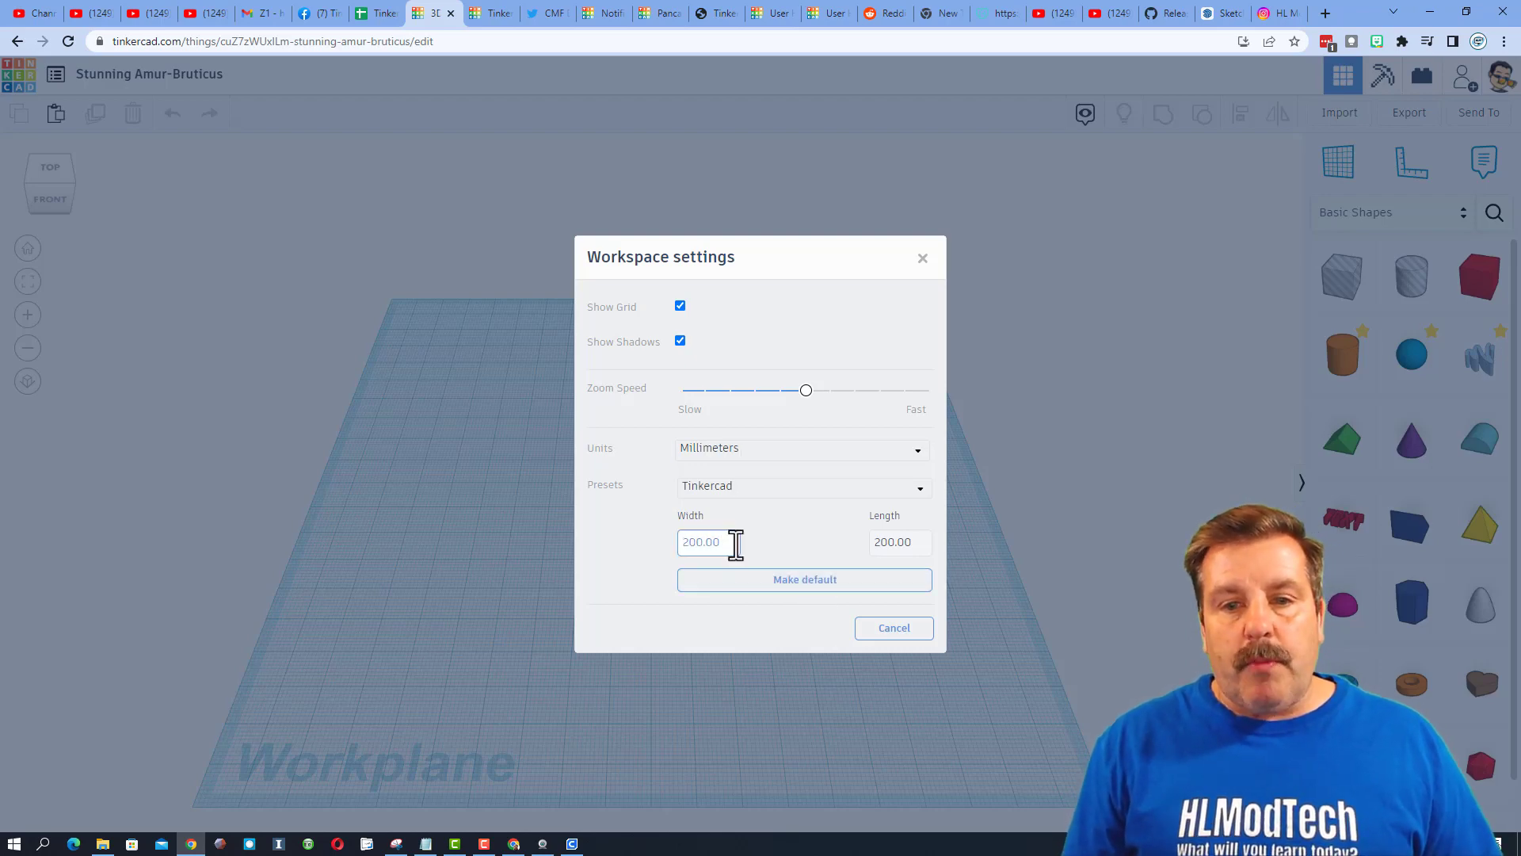
left_click(922, 260)
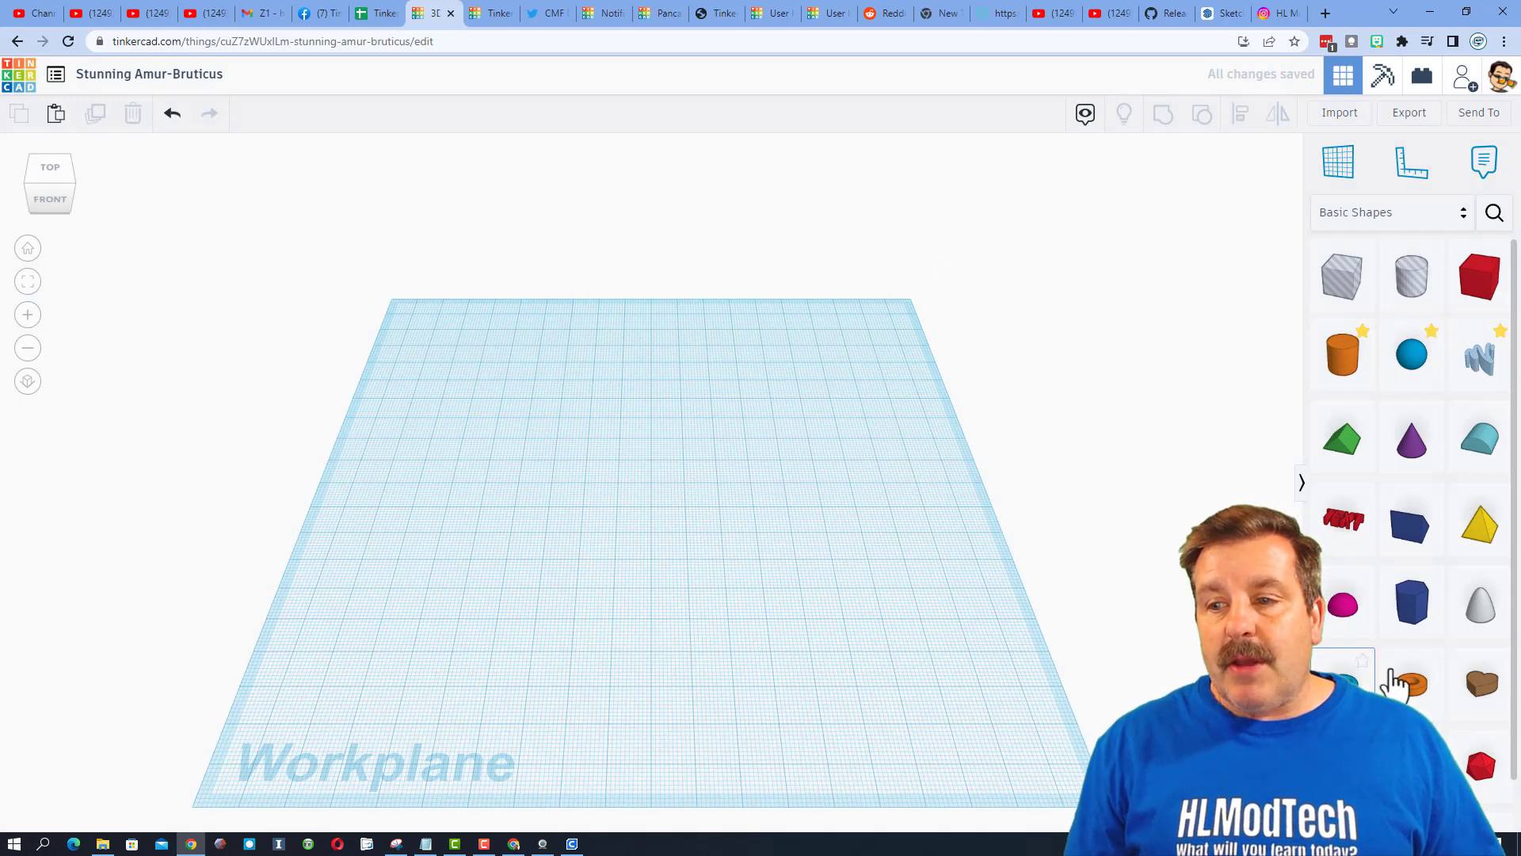
Step: Place a tube 5 mm tall with radius 60, wall thickness 20 and 64 sides
left_click_drag(1411, 683, 519, 459)
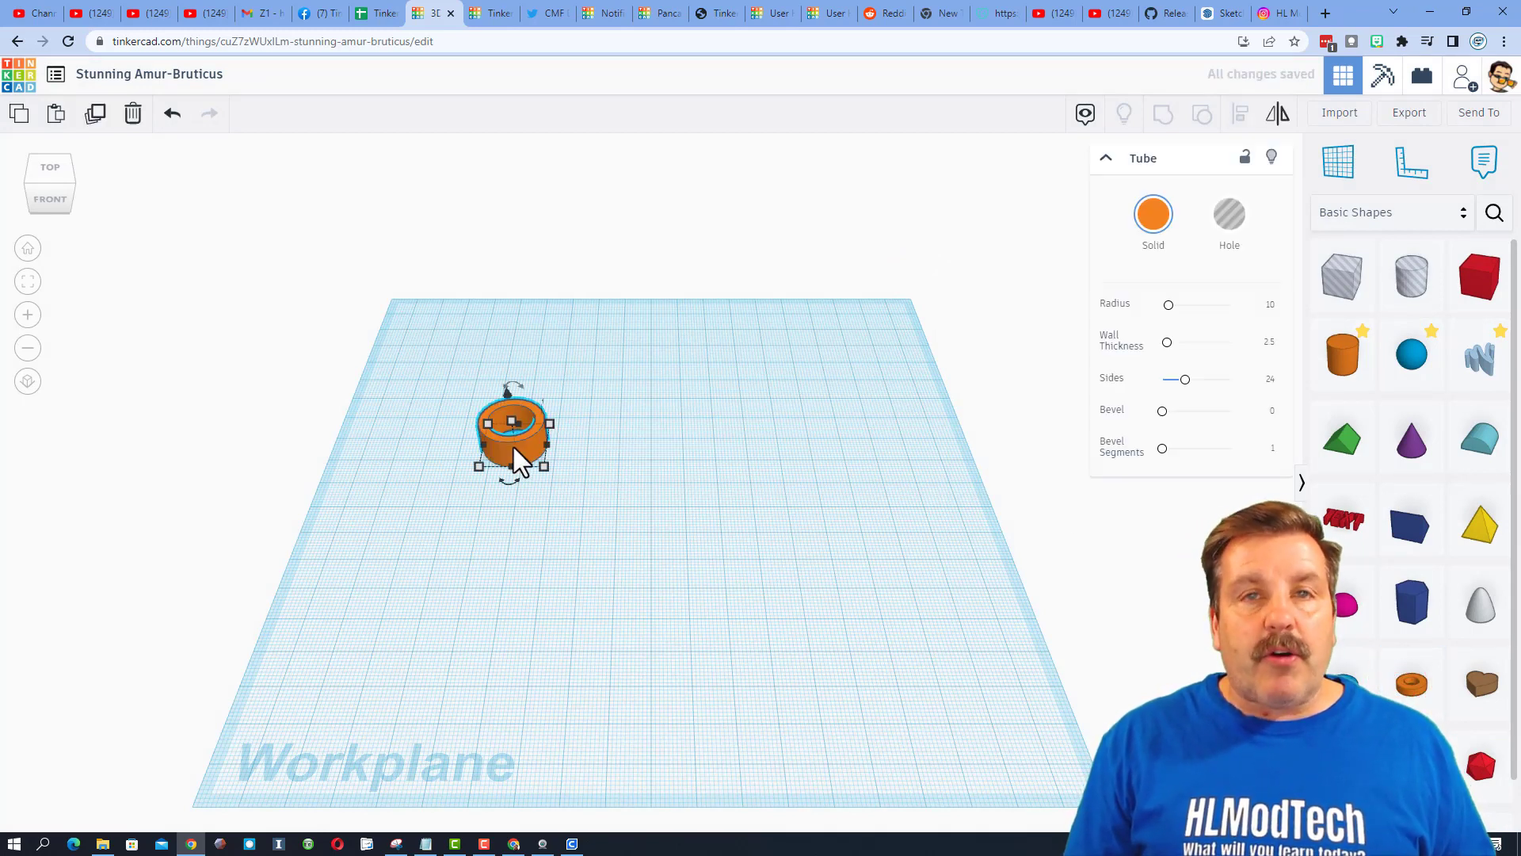
mouse_move(515, 428)
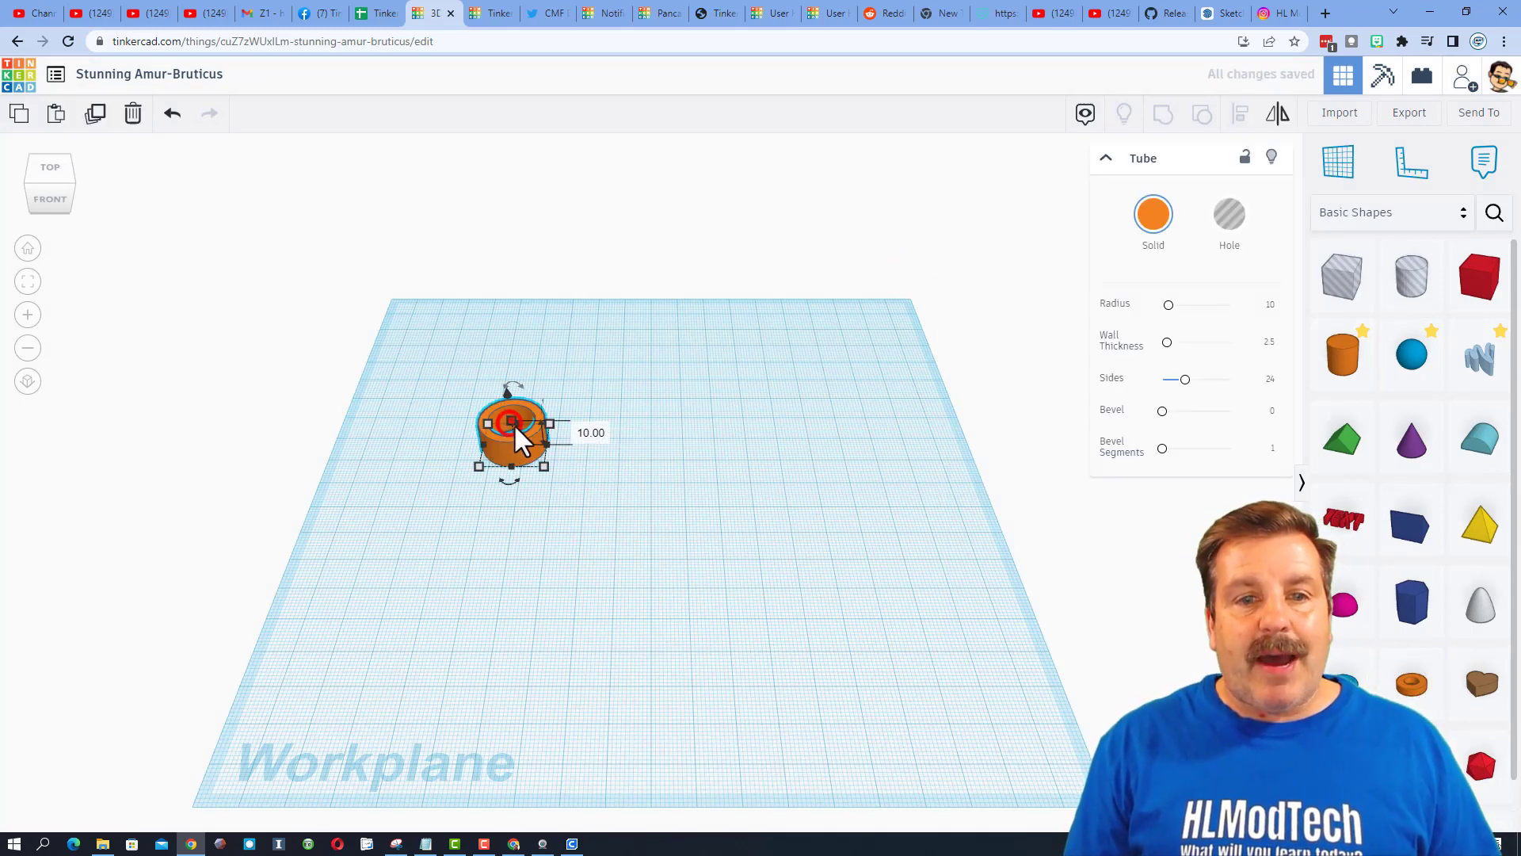
left_click(590, 433)
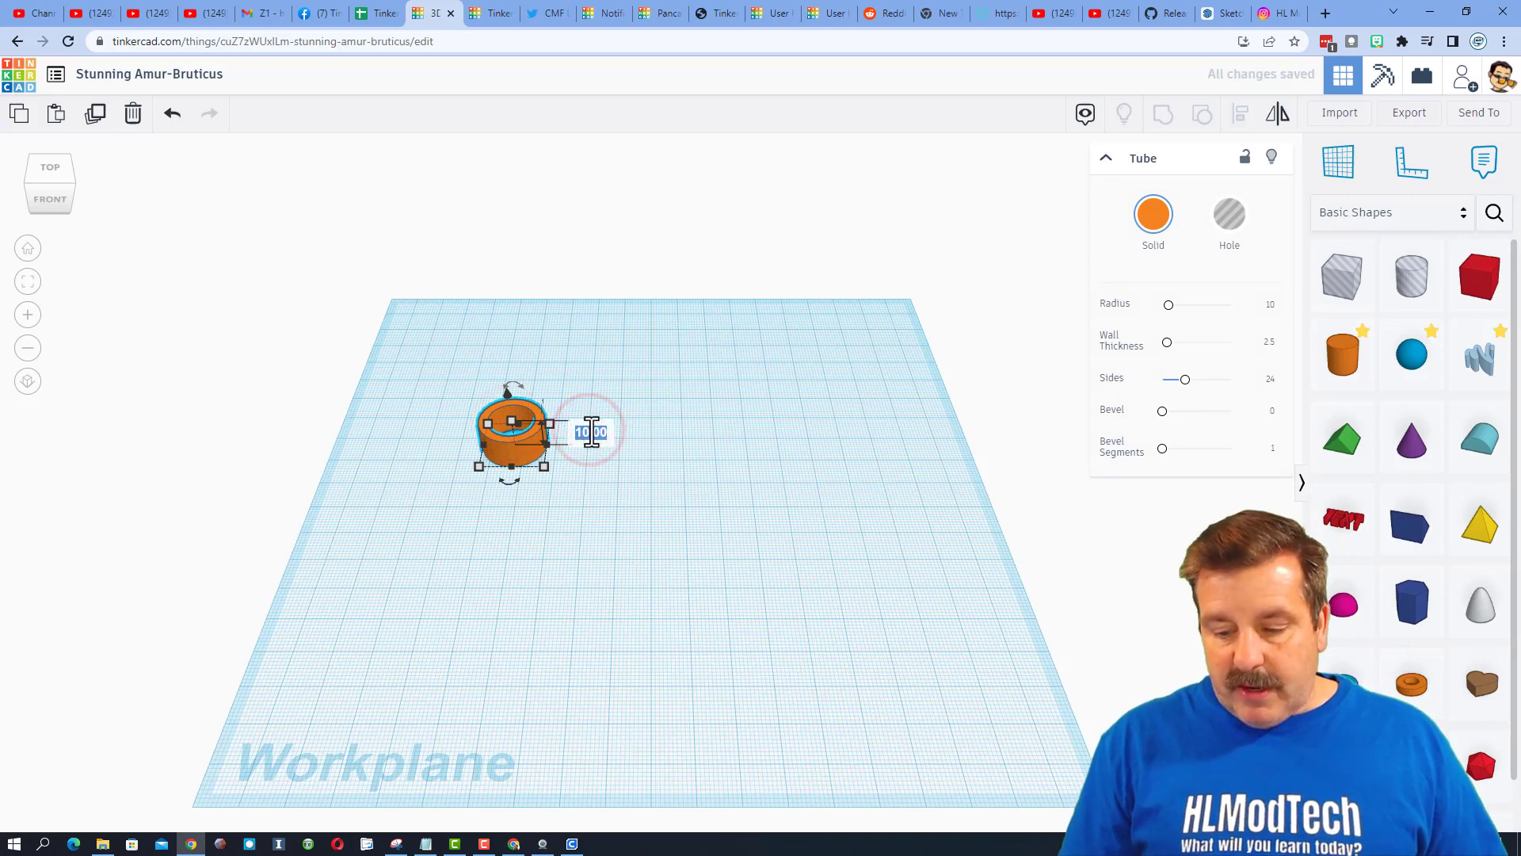
type("5")
key("Return")
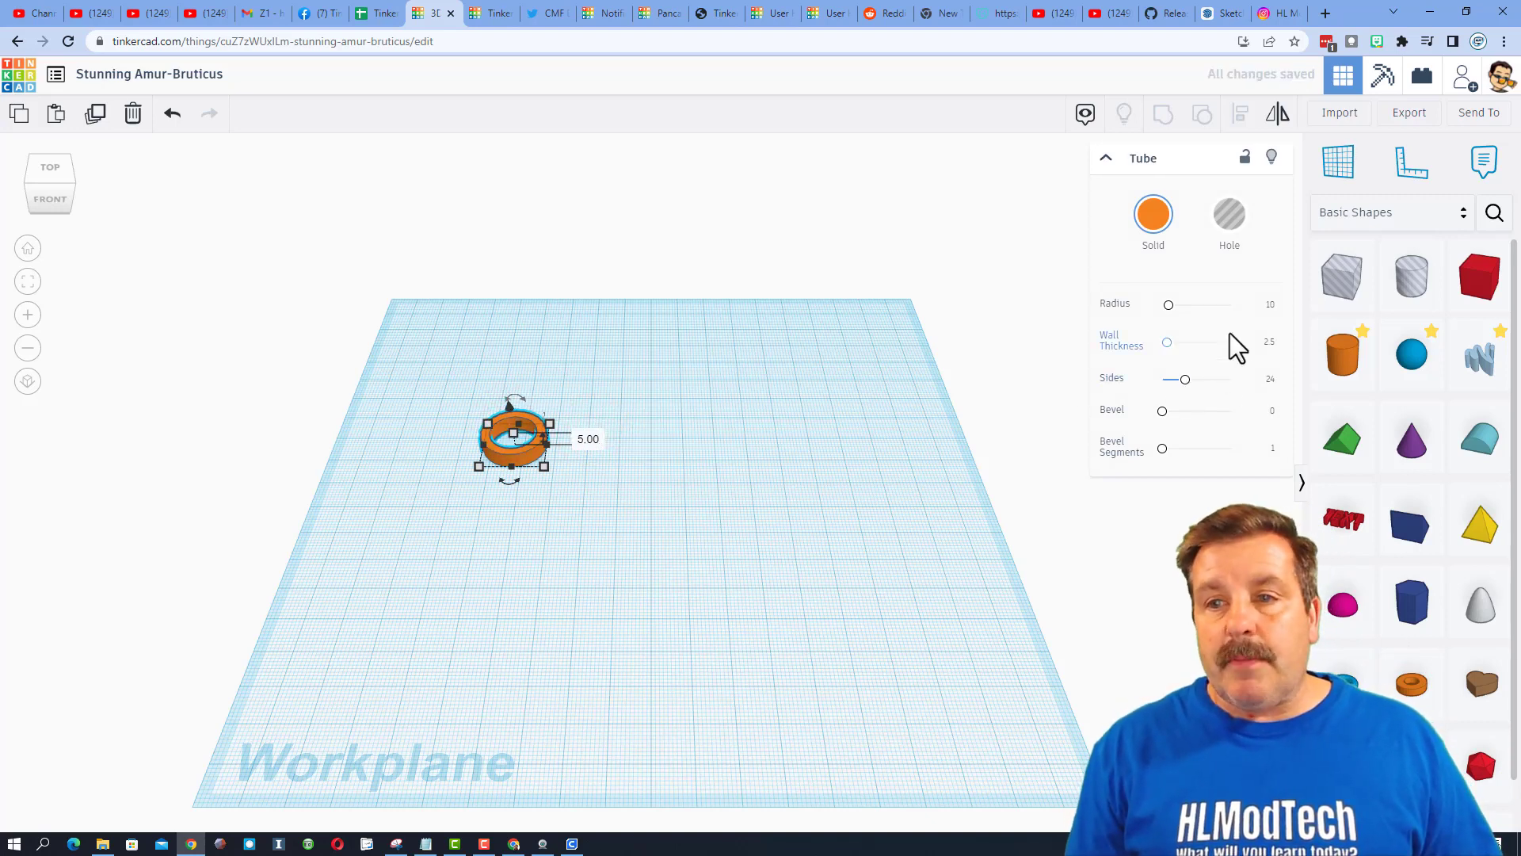
left_click(1269, 306)
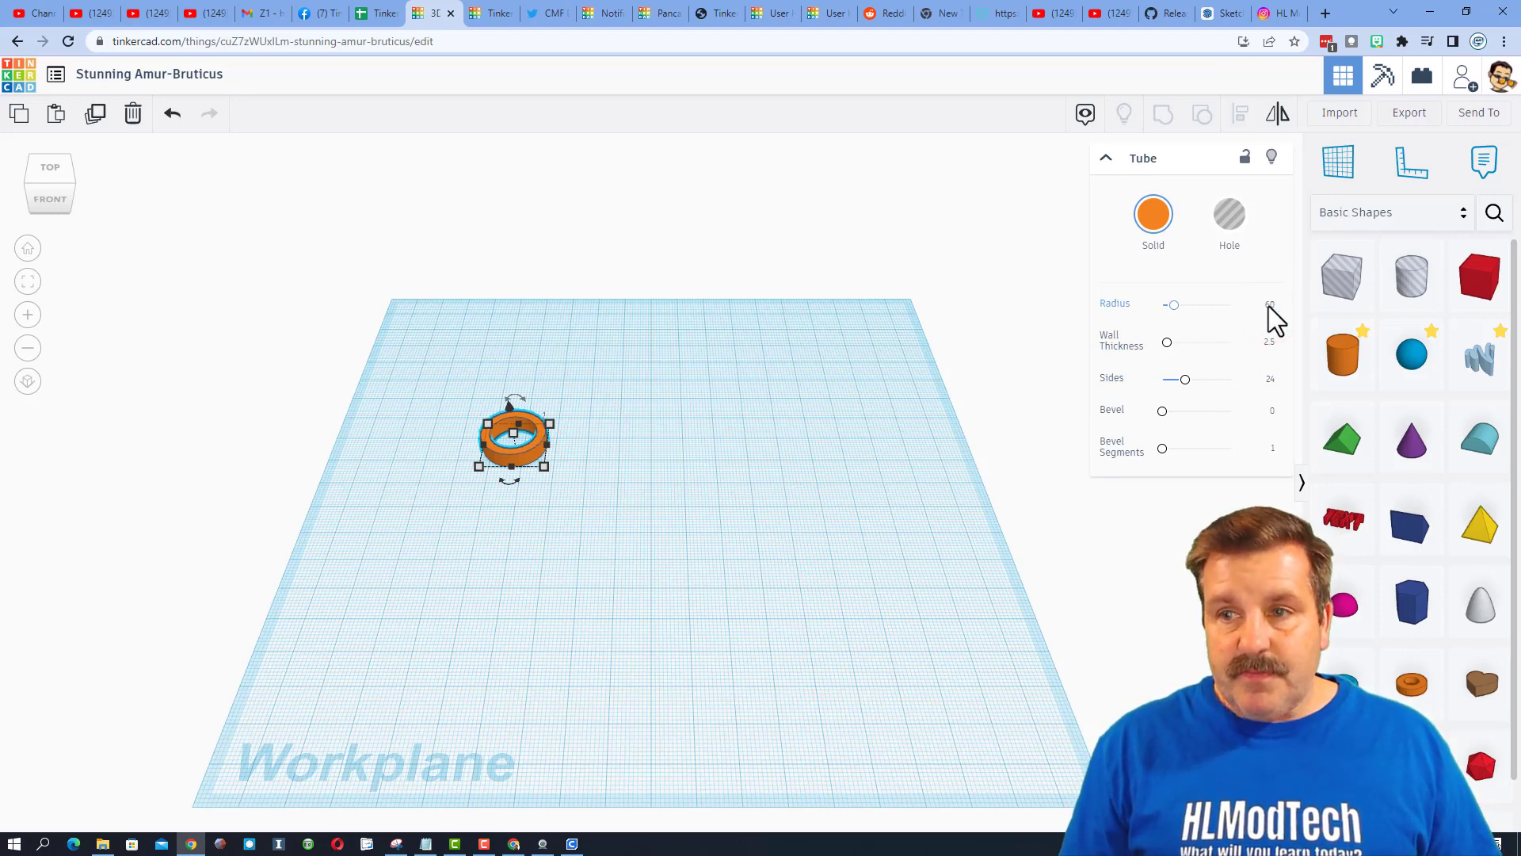
key("Return")
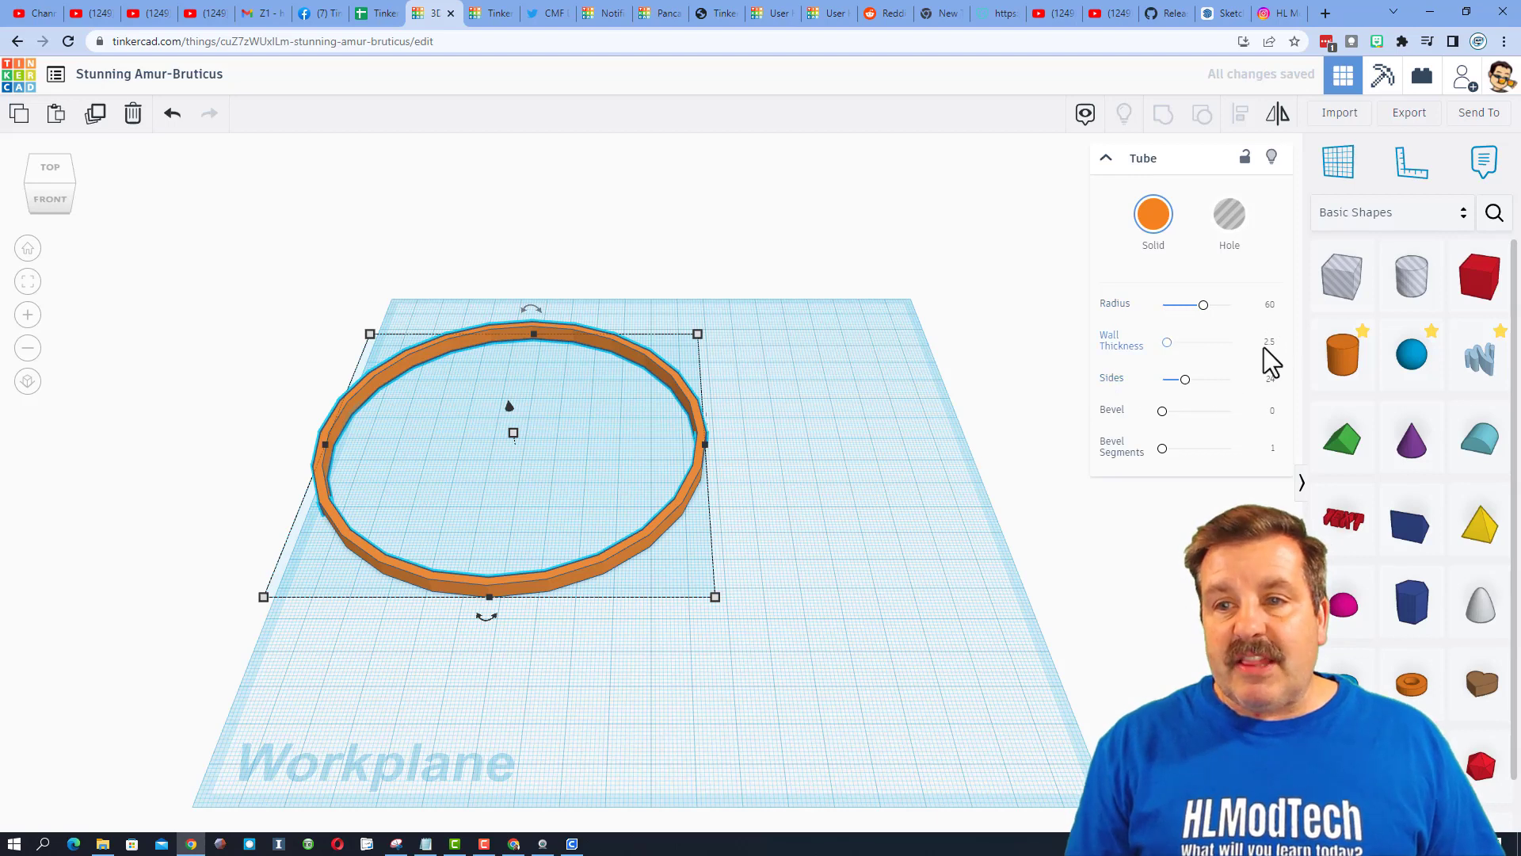
left_click(1269, 342)
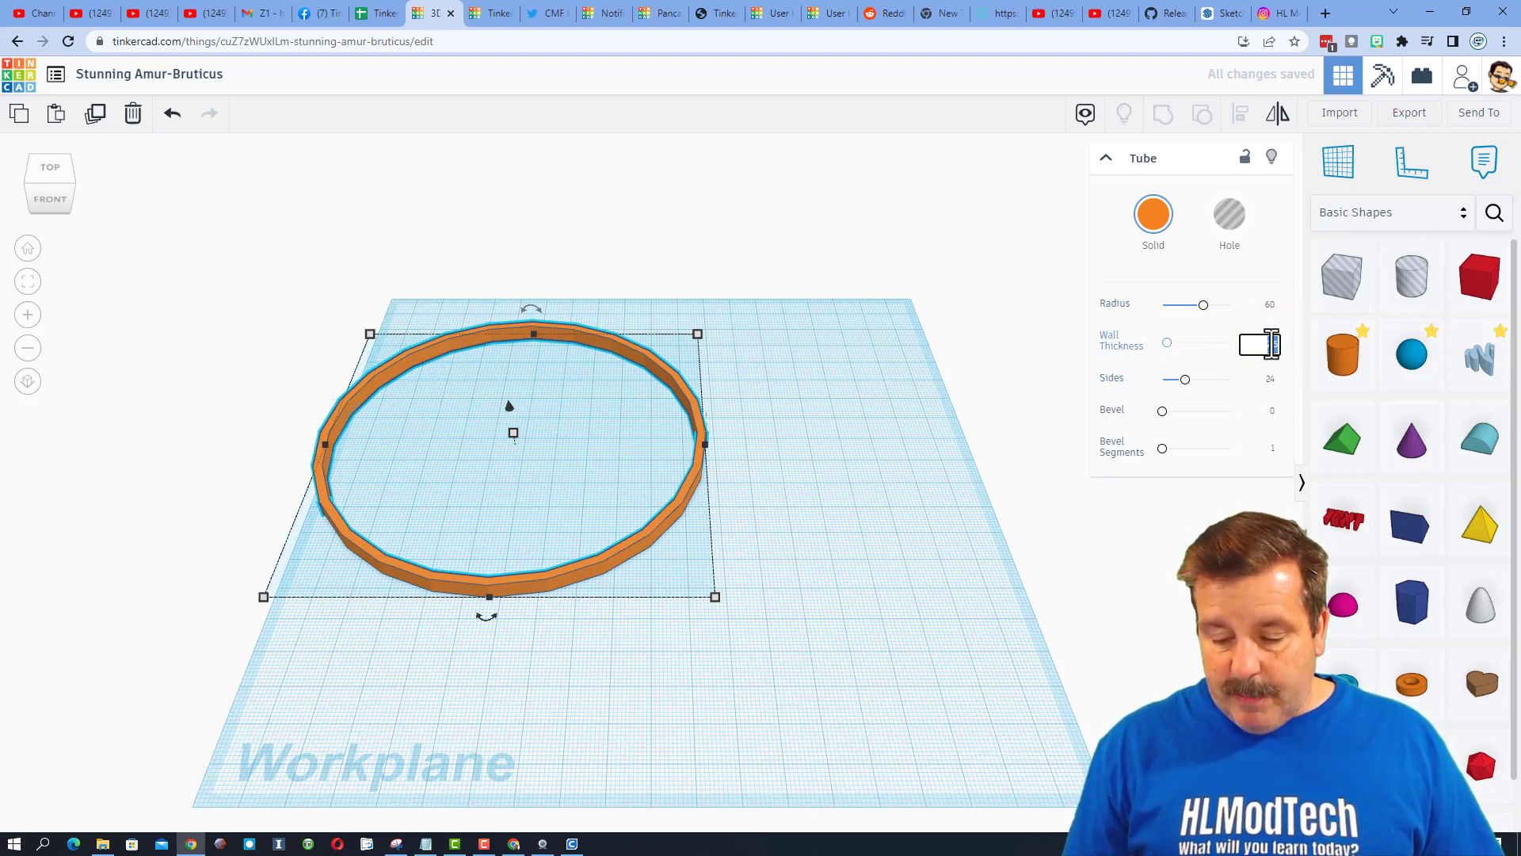
key("Return")
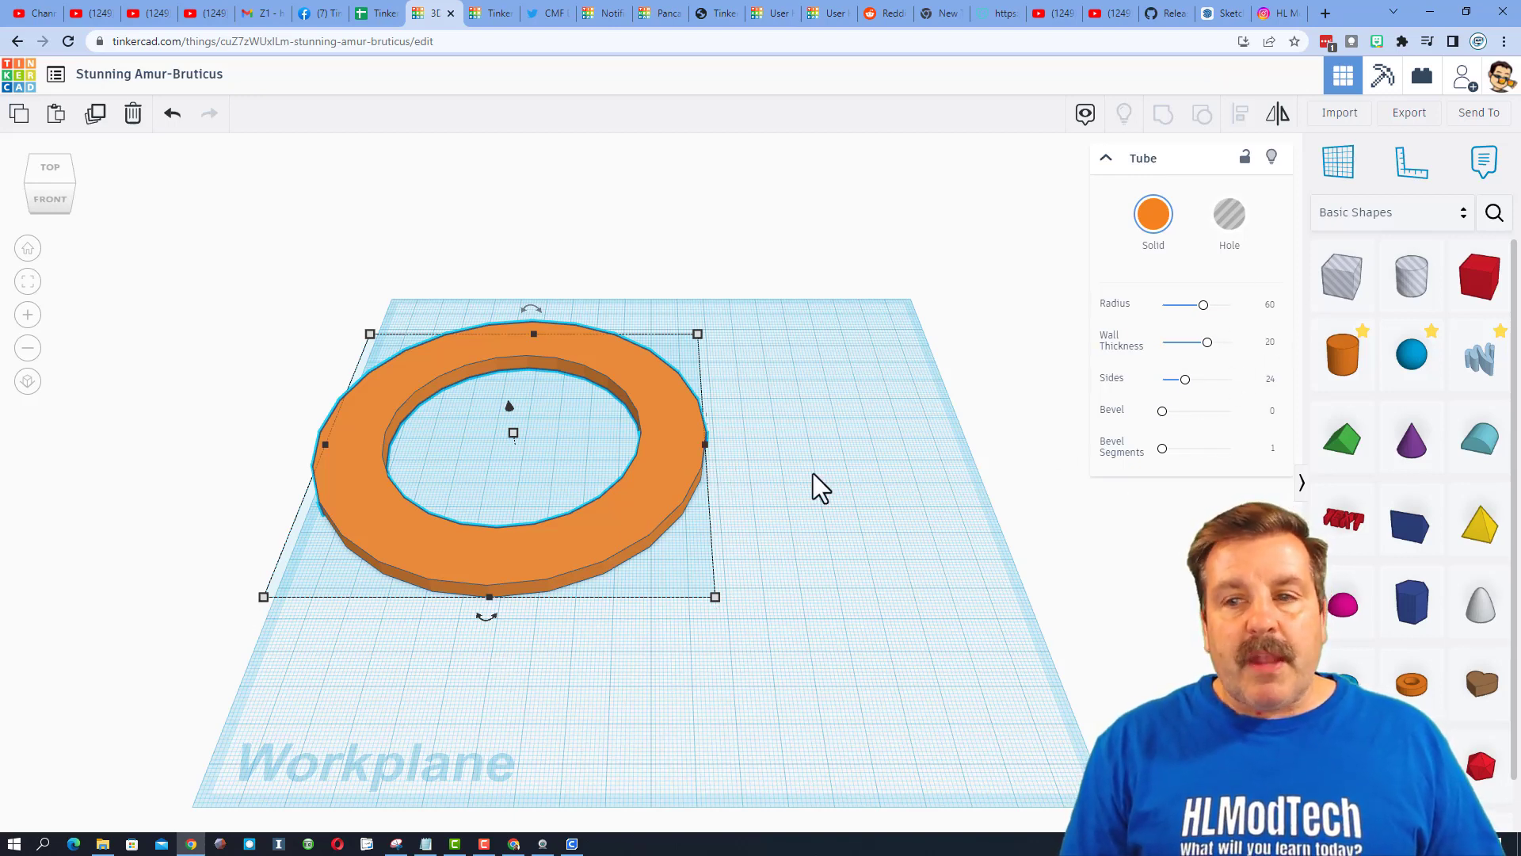
left_click_drag(1186, 381, 1300, 384)
Step: Add a box hole across the ring and set its width to 60
left_click_drag(1318, 292, 468, 717)
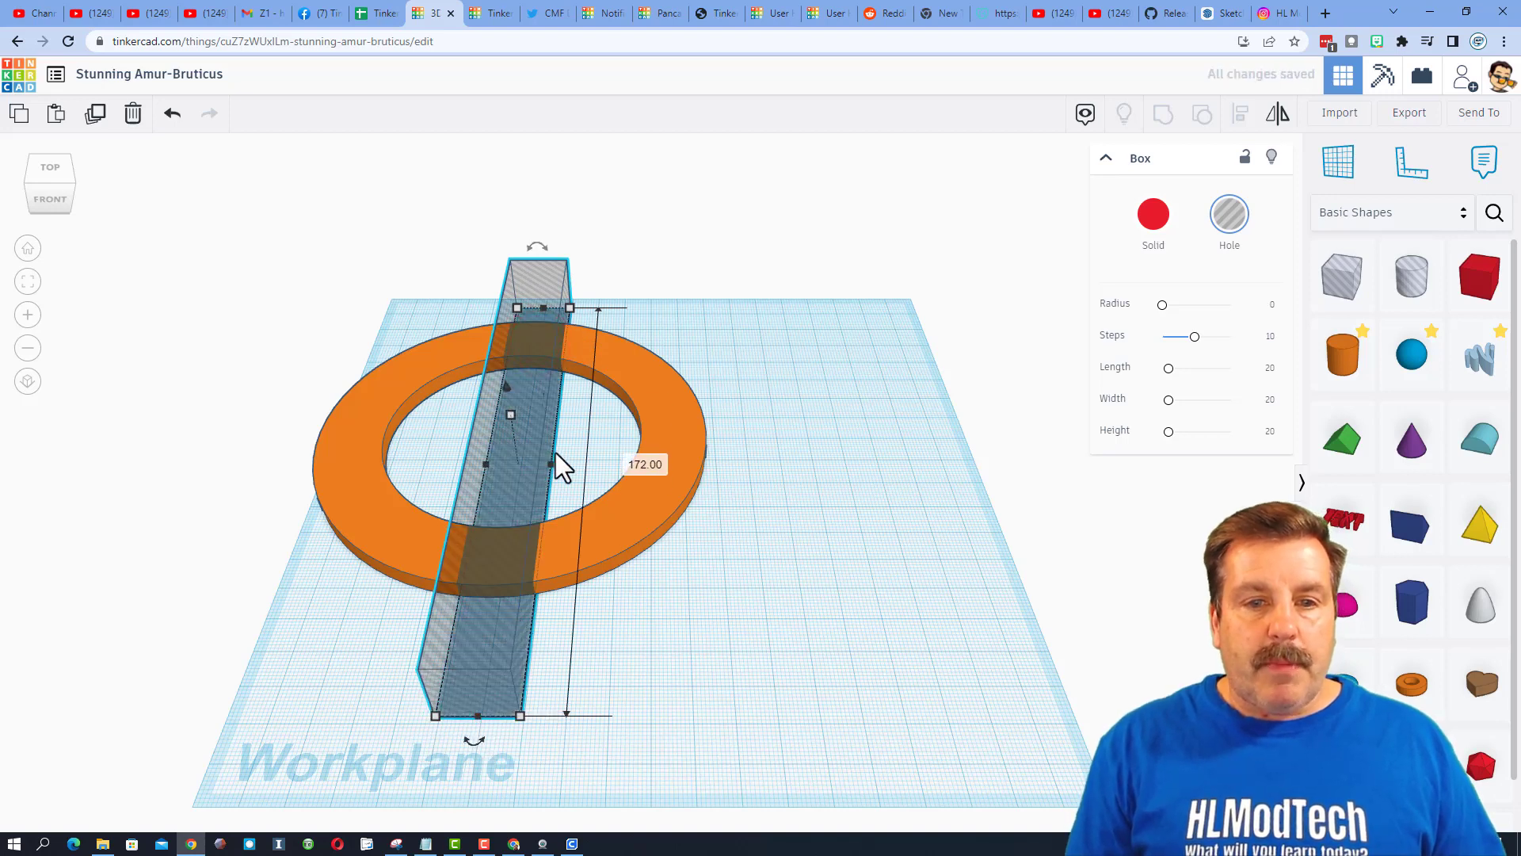
left_click_drag(551, 481, 726, 496)
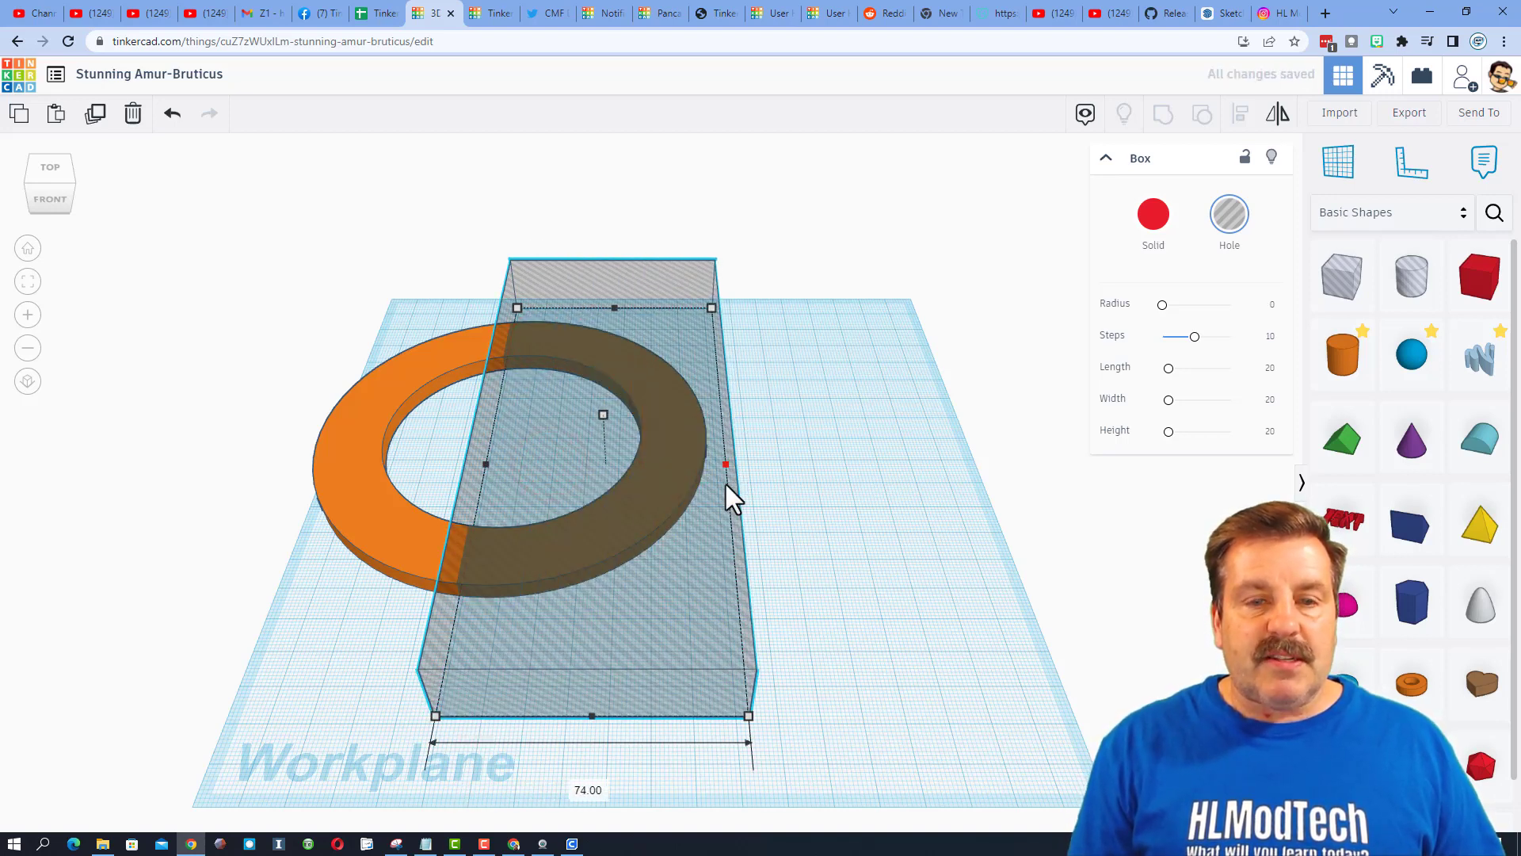
left_click(796, 404)
left_click(357, 495)
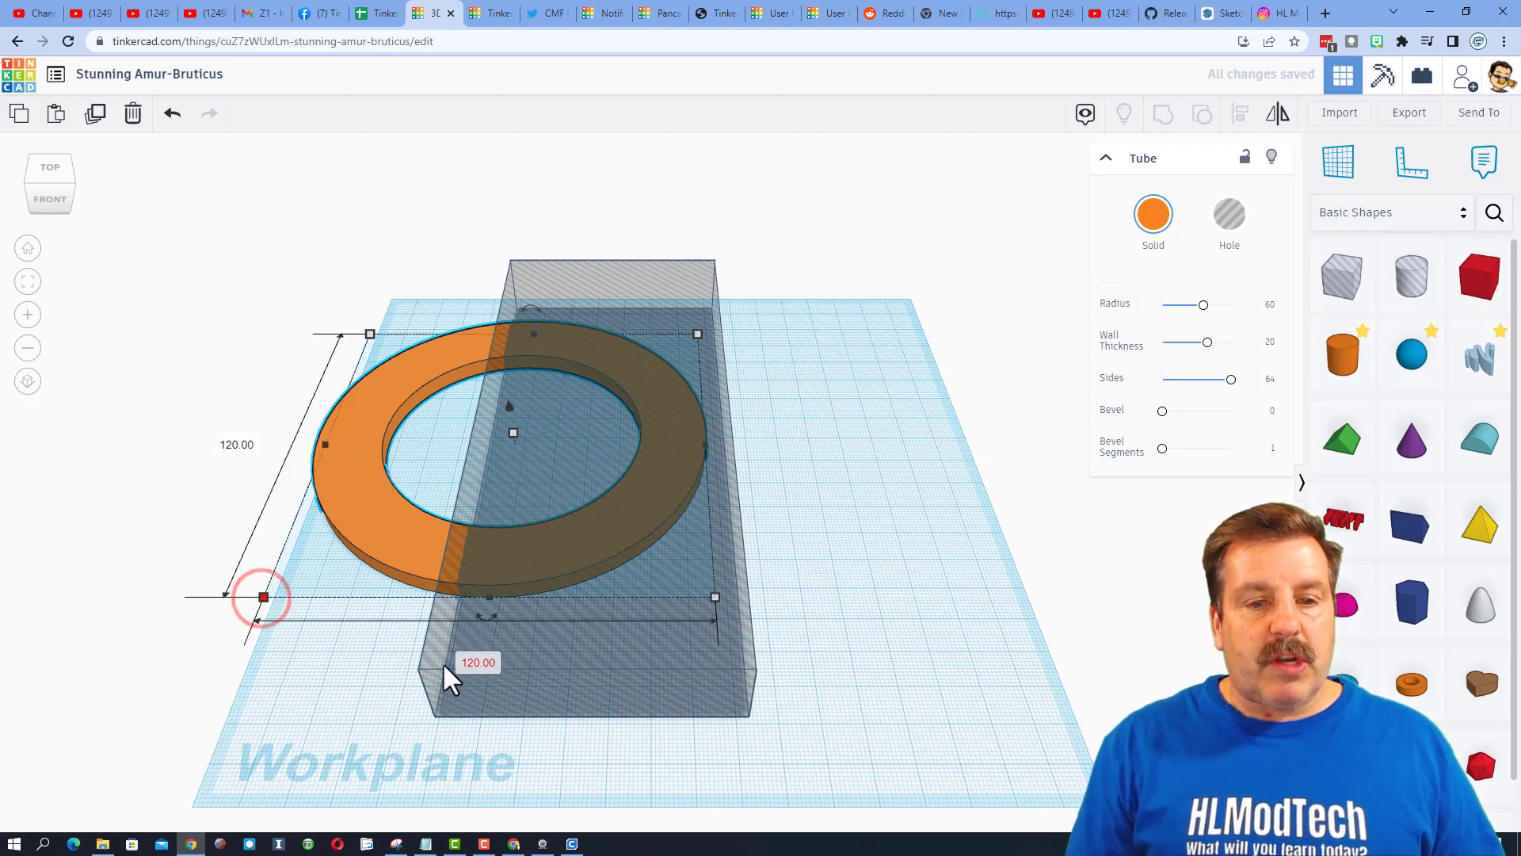
left_click(698, 515)
left_click(590, 788)
type("60")
key("Return")
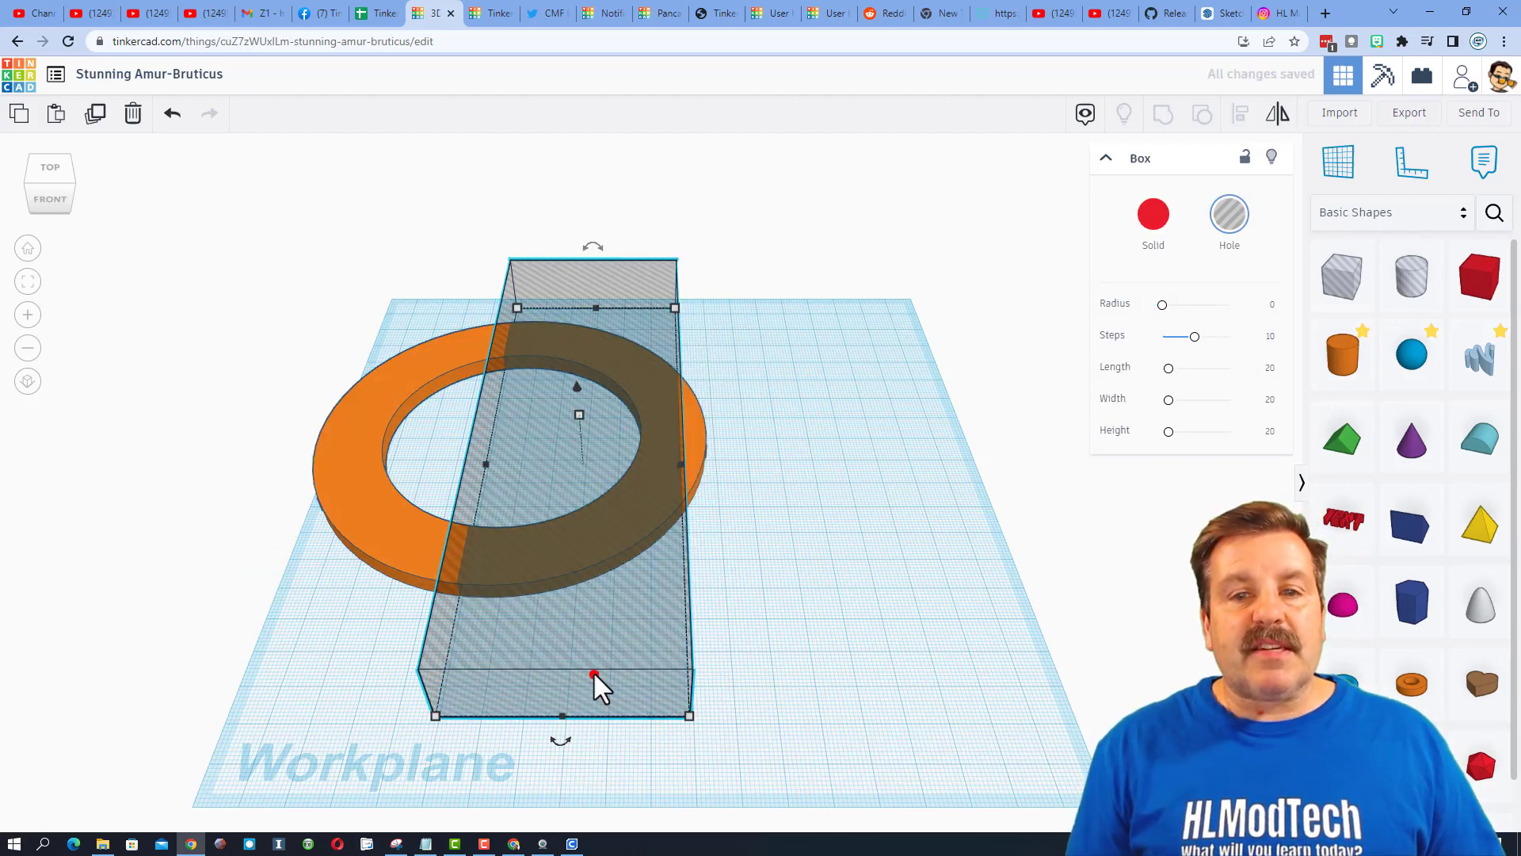
Step: Align the box hole to the ring's right edge and centre, then group to cut the ring
left_click(595, 673)
left_click(785, 469)
key("ctrl+a")
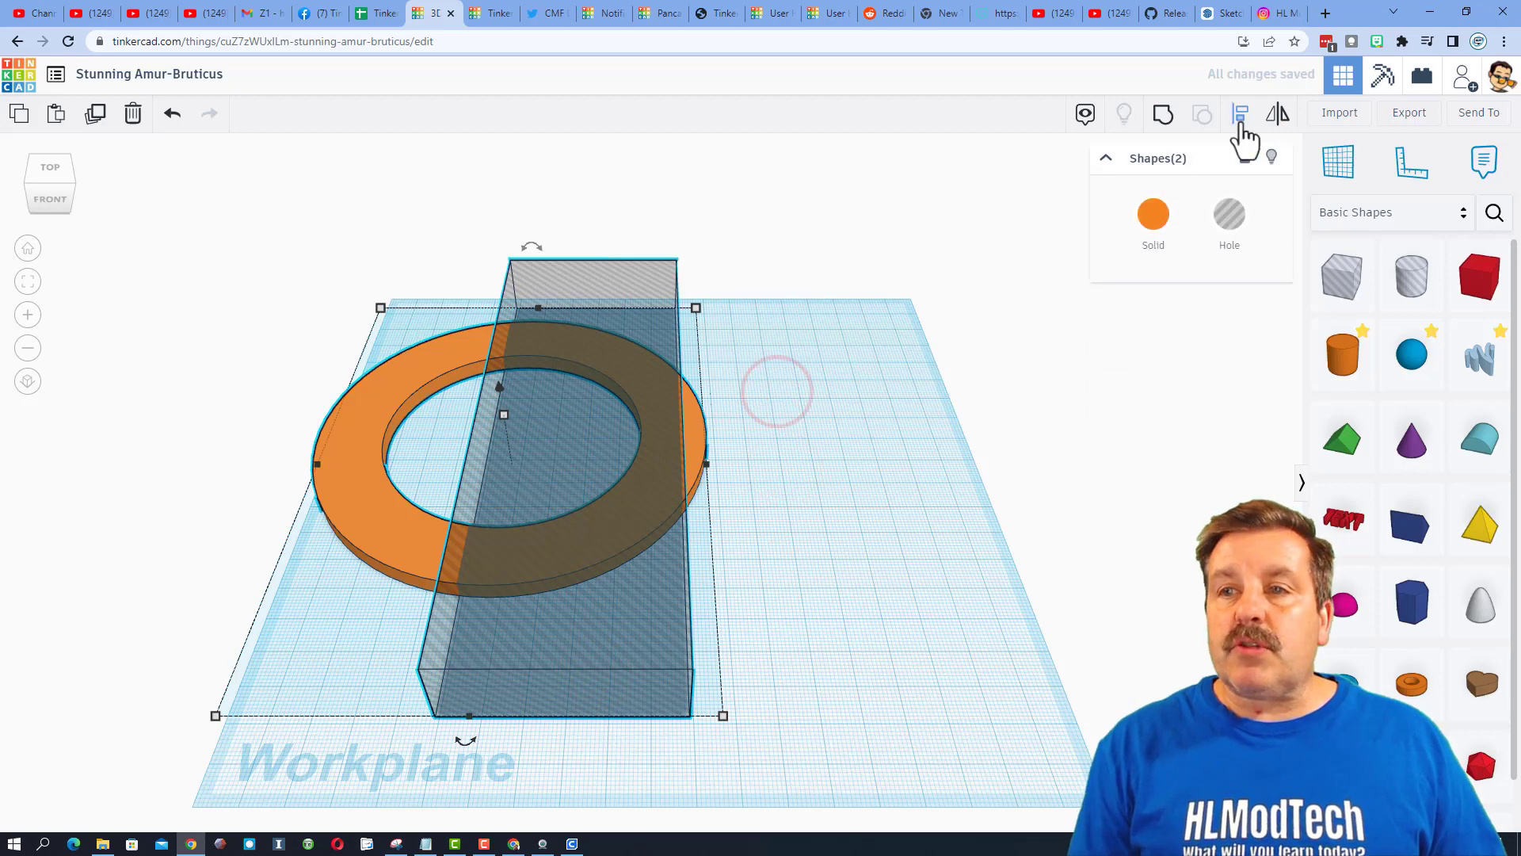
left_click(1241, 114)
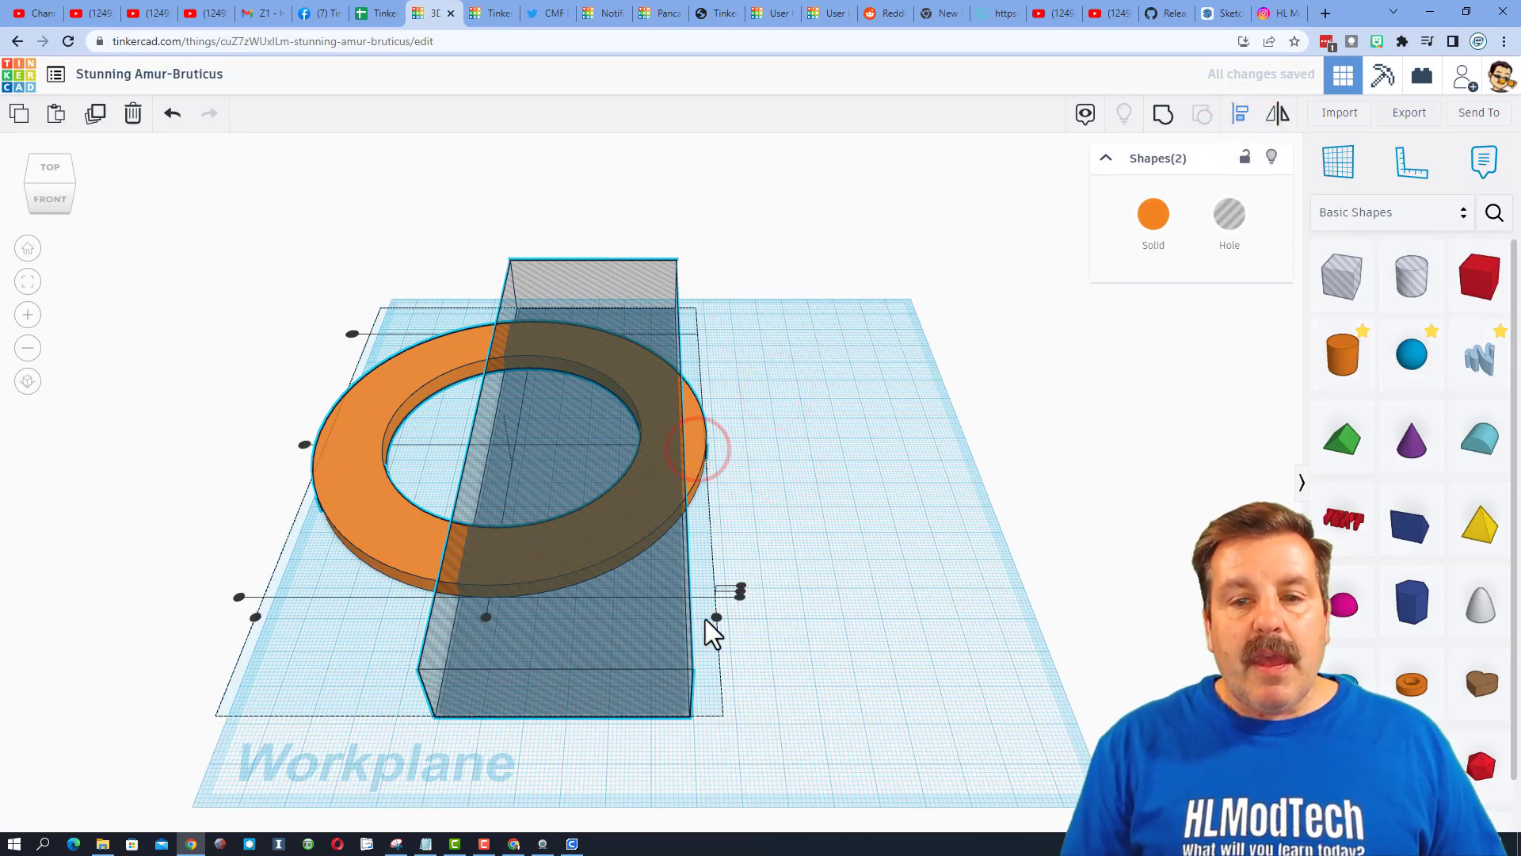
left_click(717, 617)
left_click(305, 445)
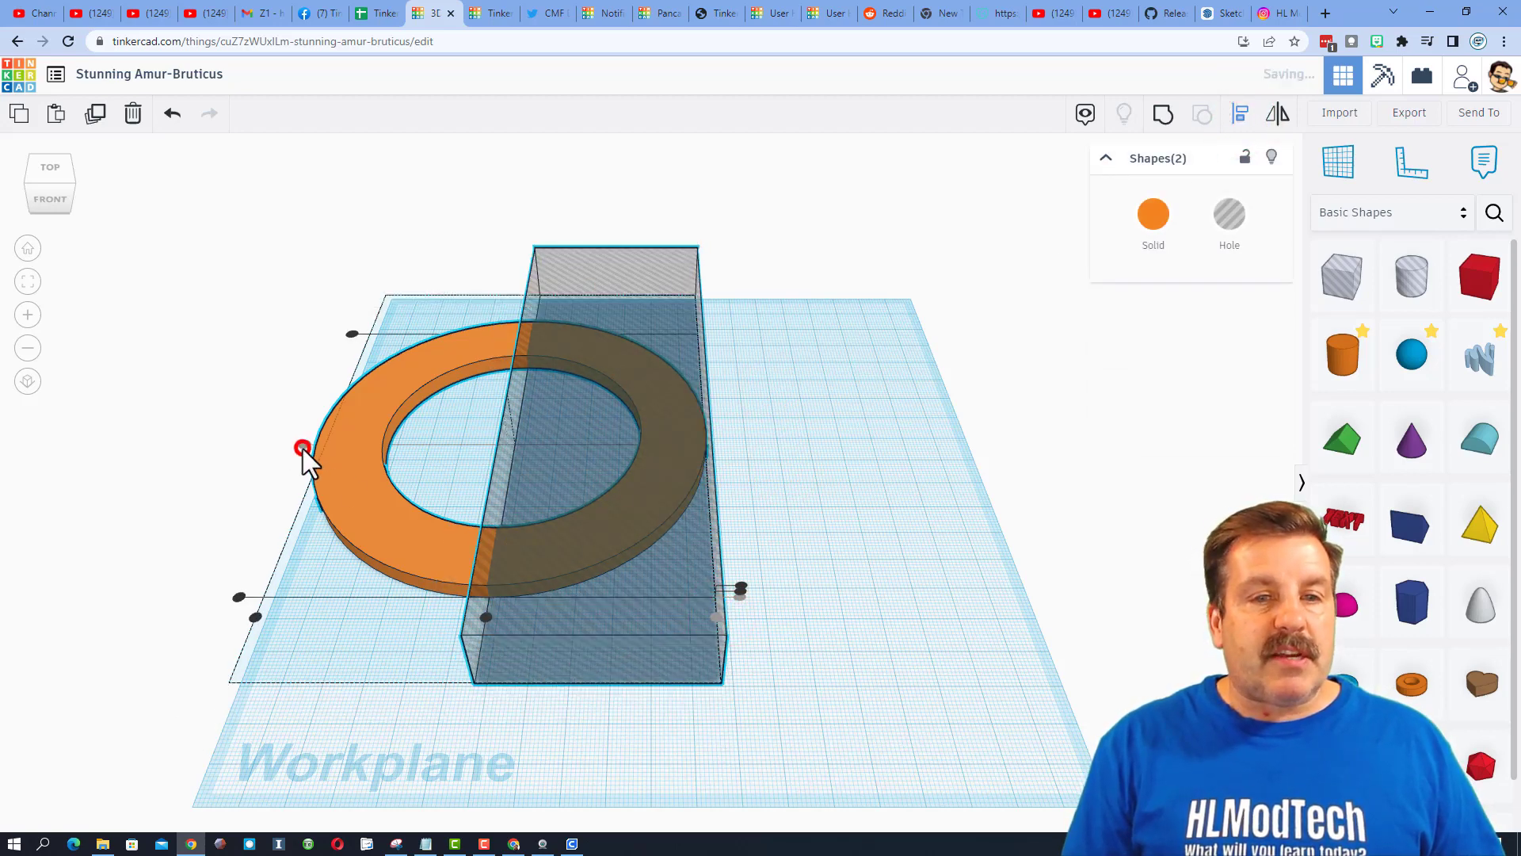
left_click(1162, 115)
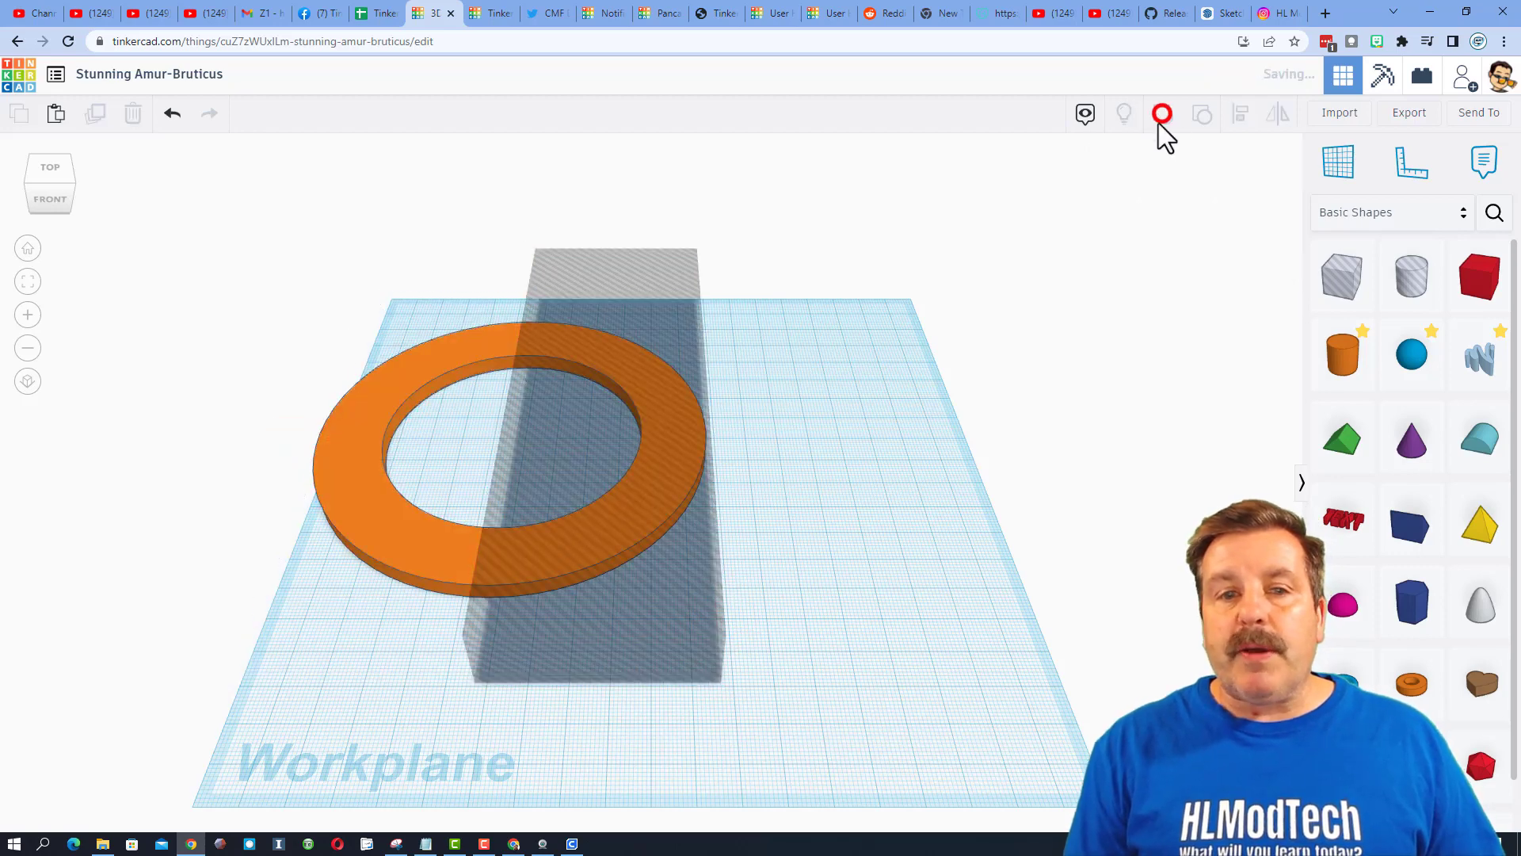
Step: Move the C-shaped arc down-right and add an 8 mm cylinder hole beside it
left_click_drag(428, 557, 519, 644)
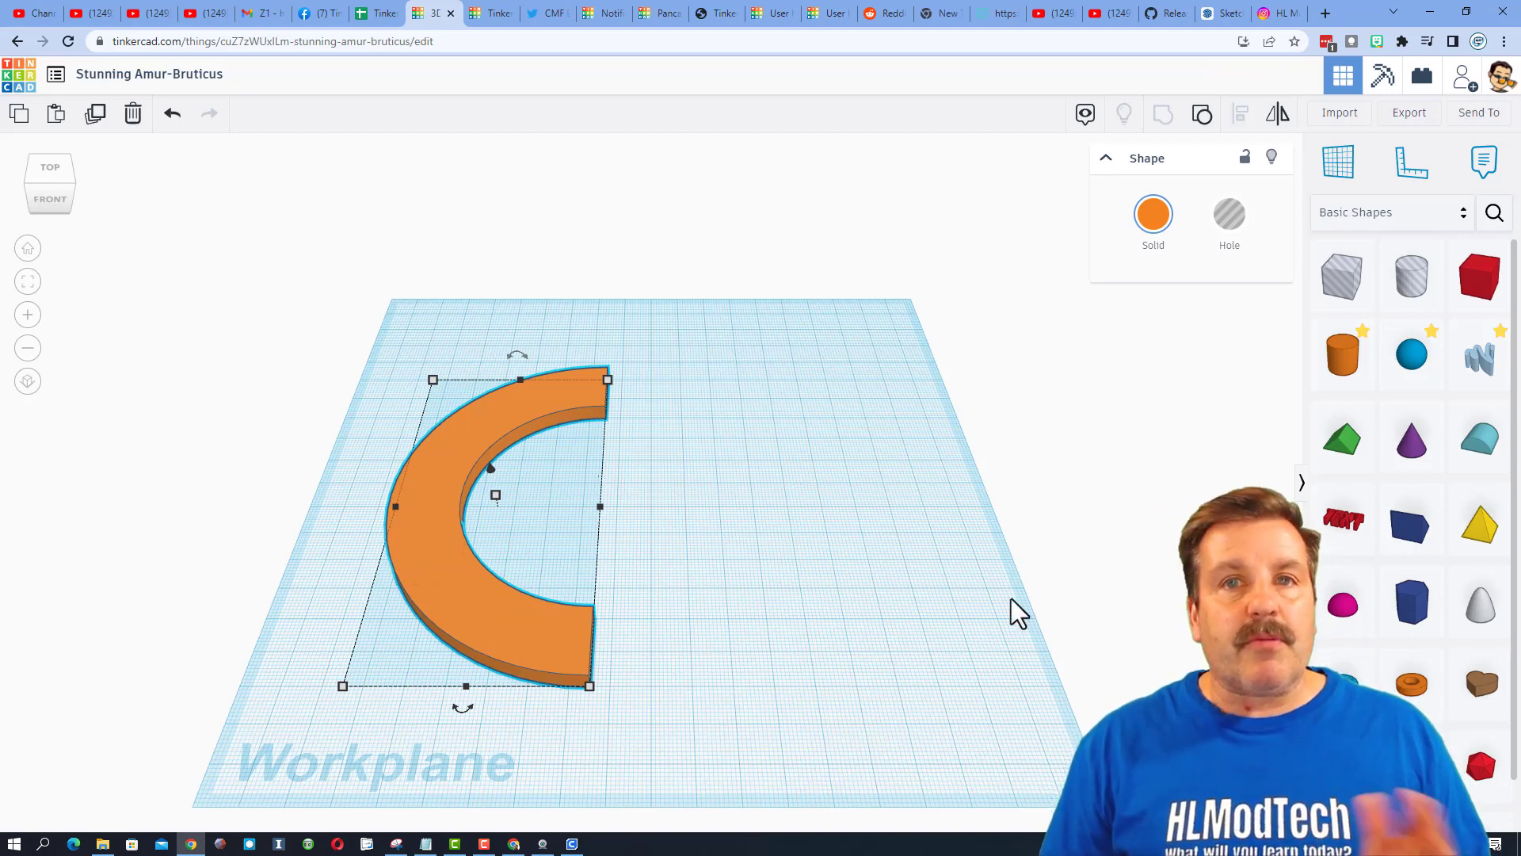
left_click_drag(1407, 275, 747, 584)
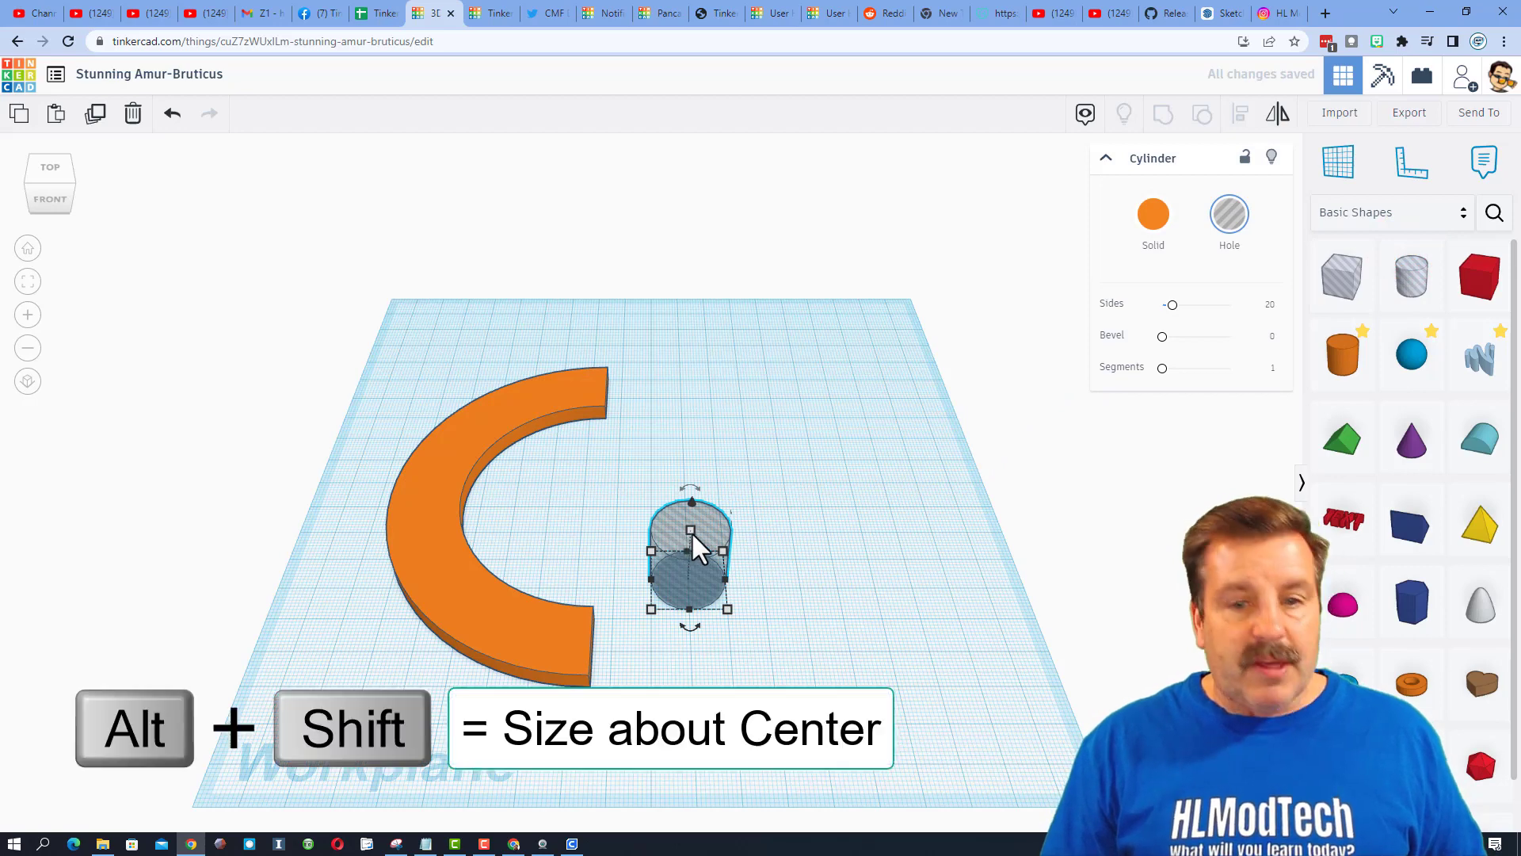
left_click_drag(692, 533, 690, 547, "alt+shift")
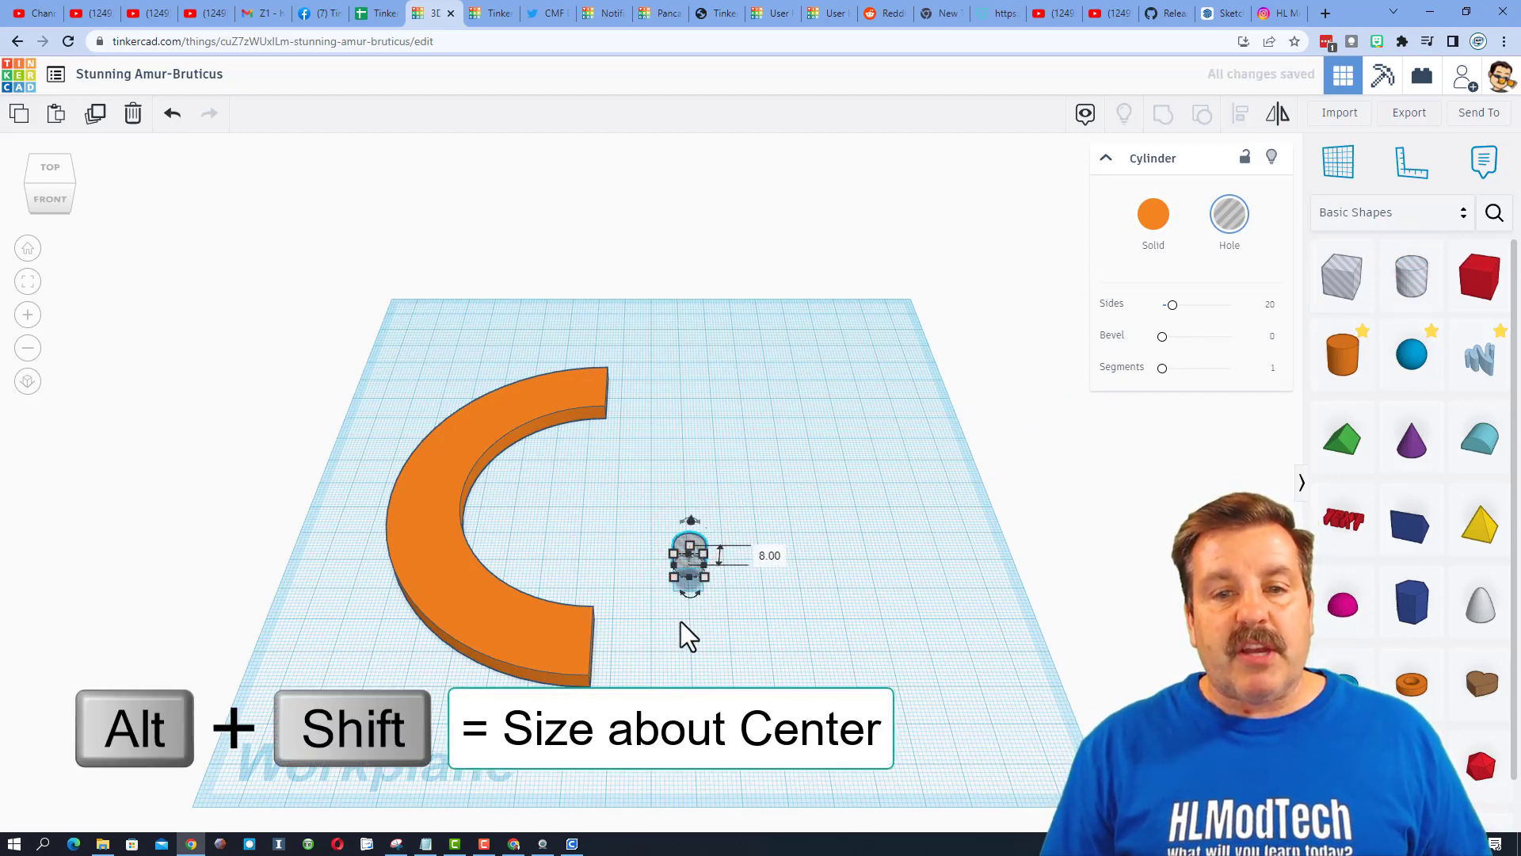
Step: Tip the cylinder hole onto its side
scroll(687, 634, "up", 3)
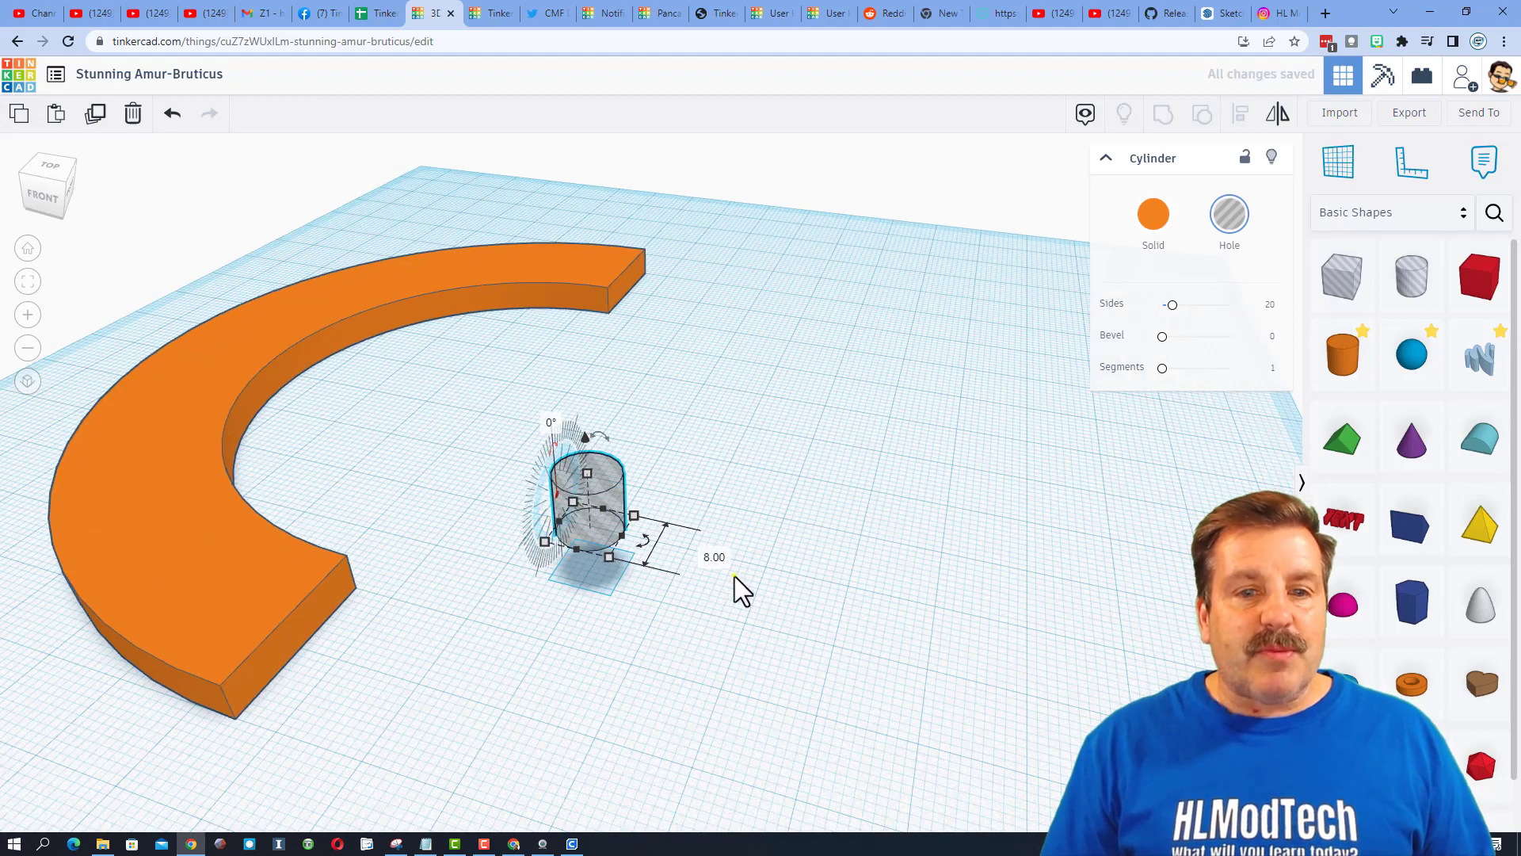
right_click_drag(735, 578, 546, 476)
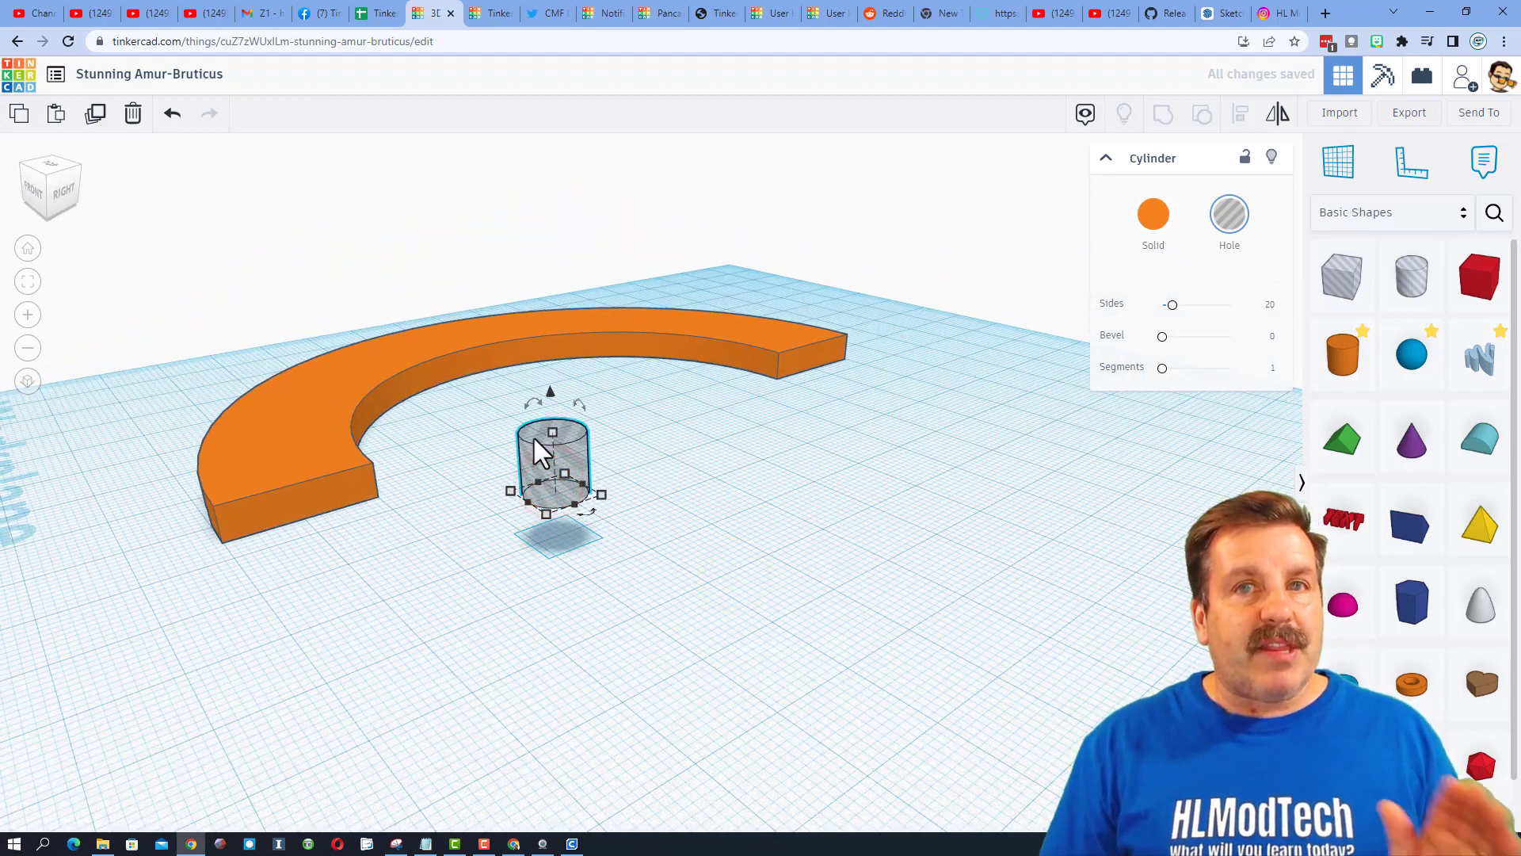
left_click_drag(529, 407, 520, 462)
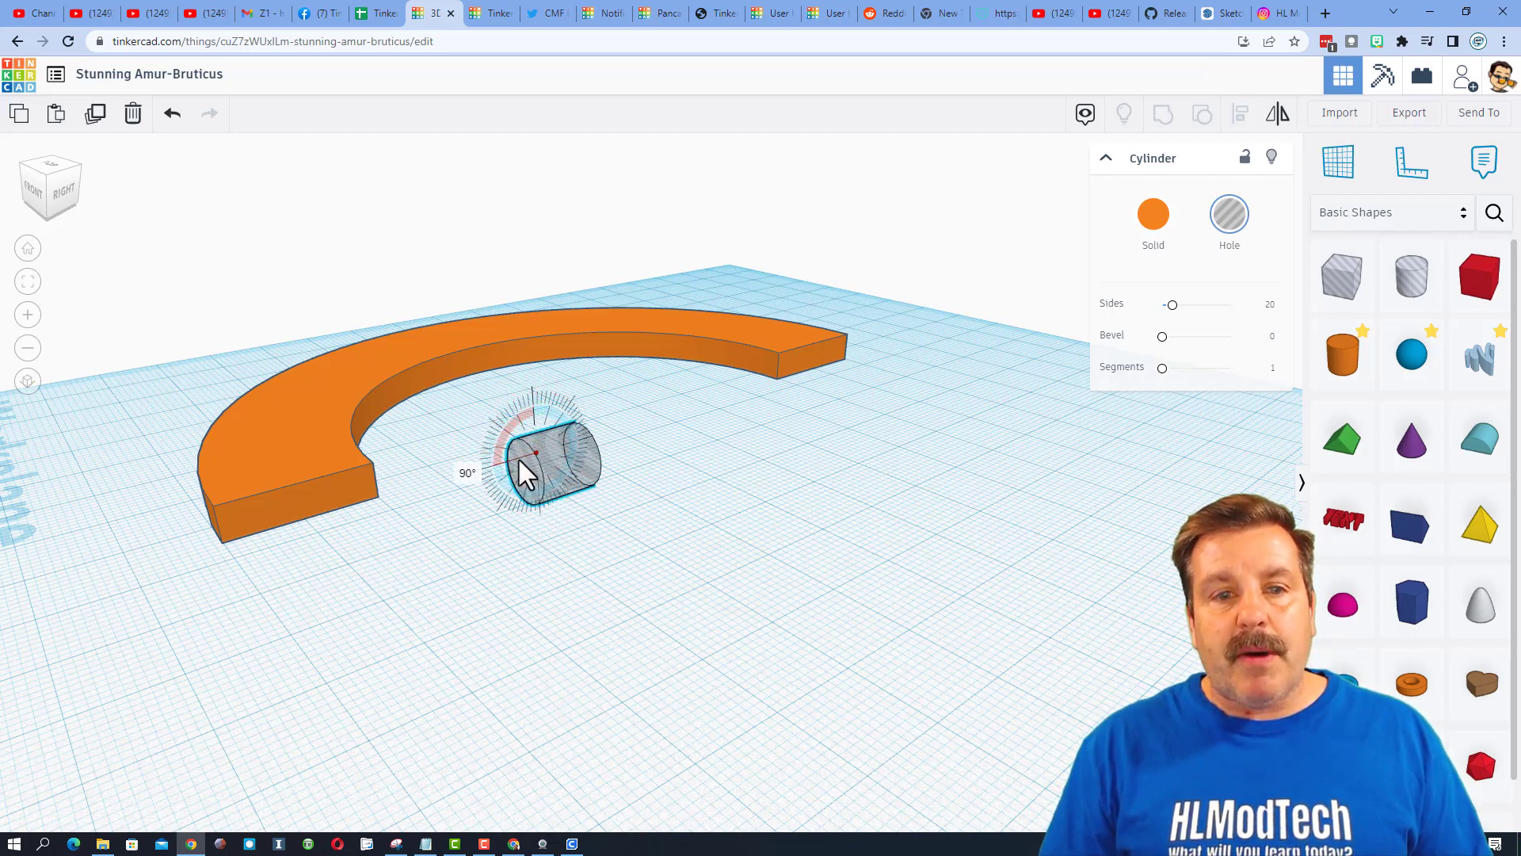
mouse_move(519, 462)
left_mouse_down()
mouse_move(364, 431)
mouse_move(346, 384)
mouse_move(364, 431)
mouse_move(400, 378)
mouse_move(412, 452)
mouse_move(516, 451)
mouse_move(516, 474)
left_mouse_up()
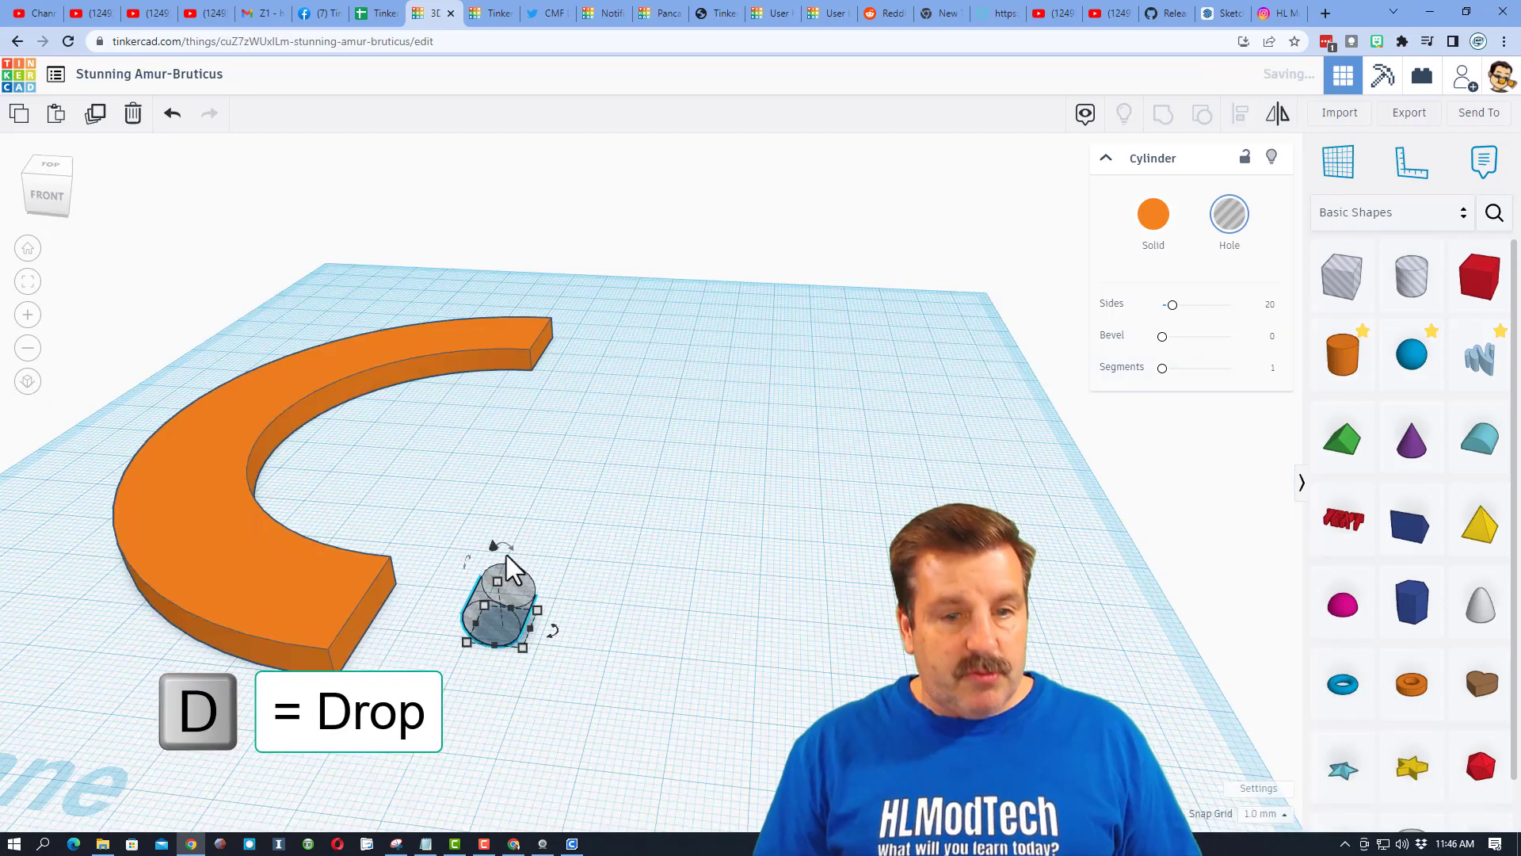
Step: Align the cylinder hole into the C-shaped arc's end, using the arc as reference
left_click(571, 621)
left_click_drag(554, 520, 305, 653)
left_click(1241, 113)
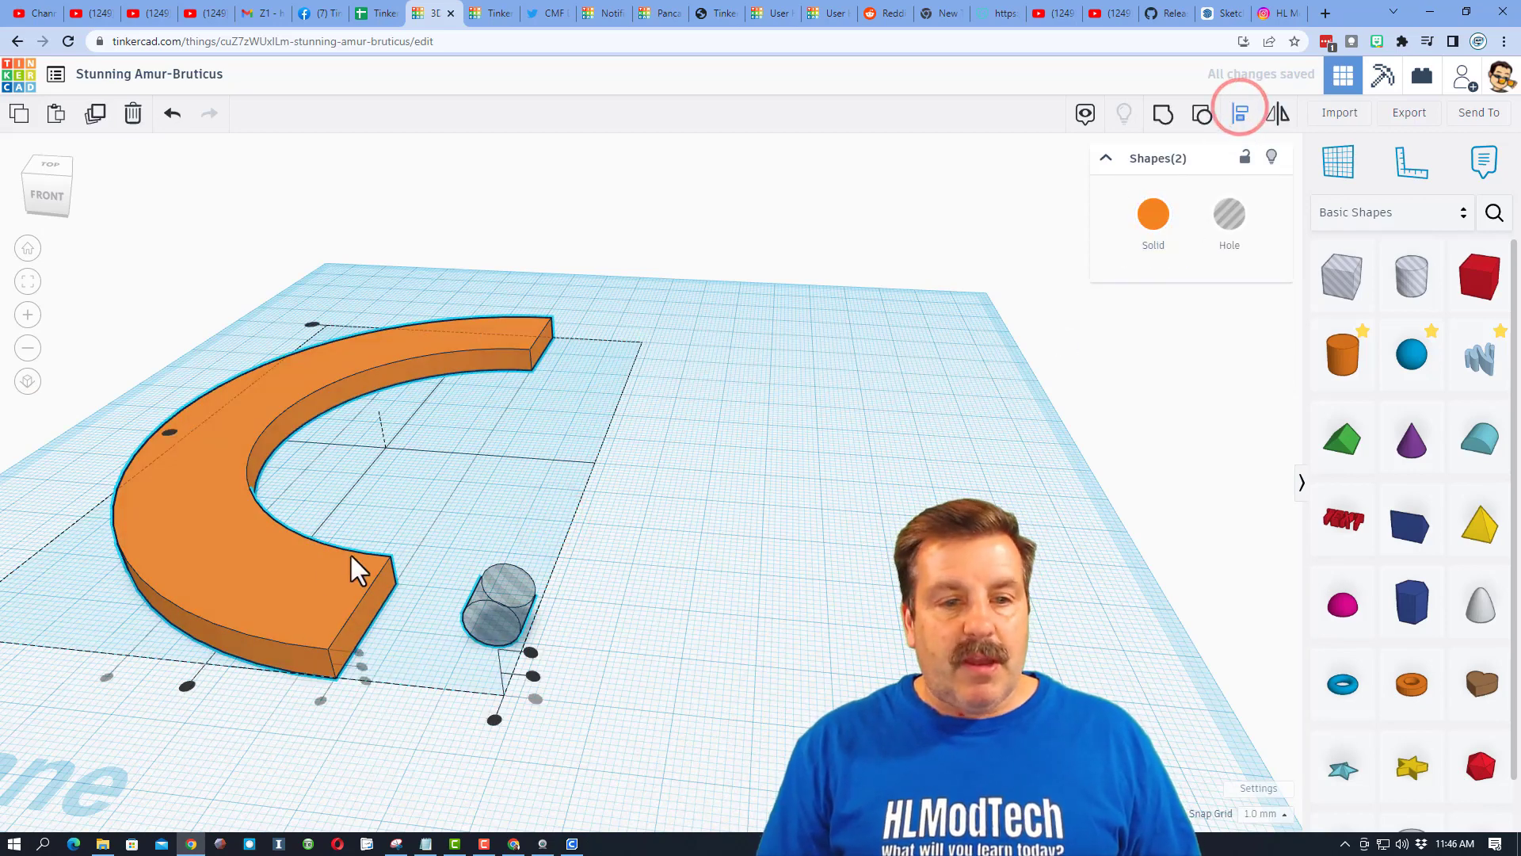
left_click(291, 600)
left_click(321, 701)
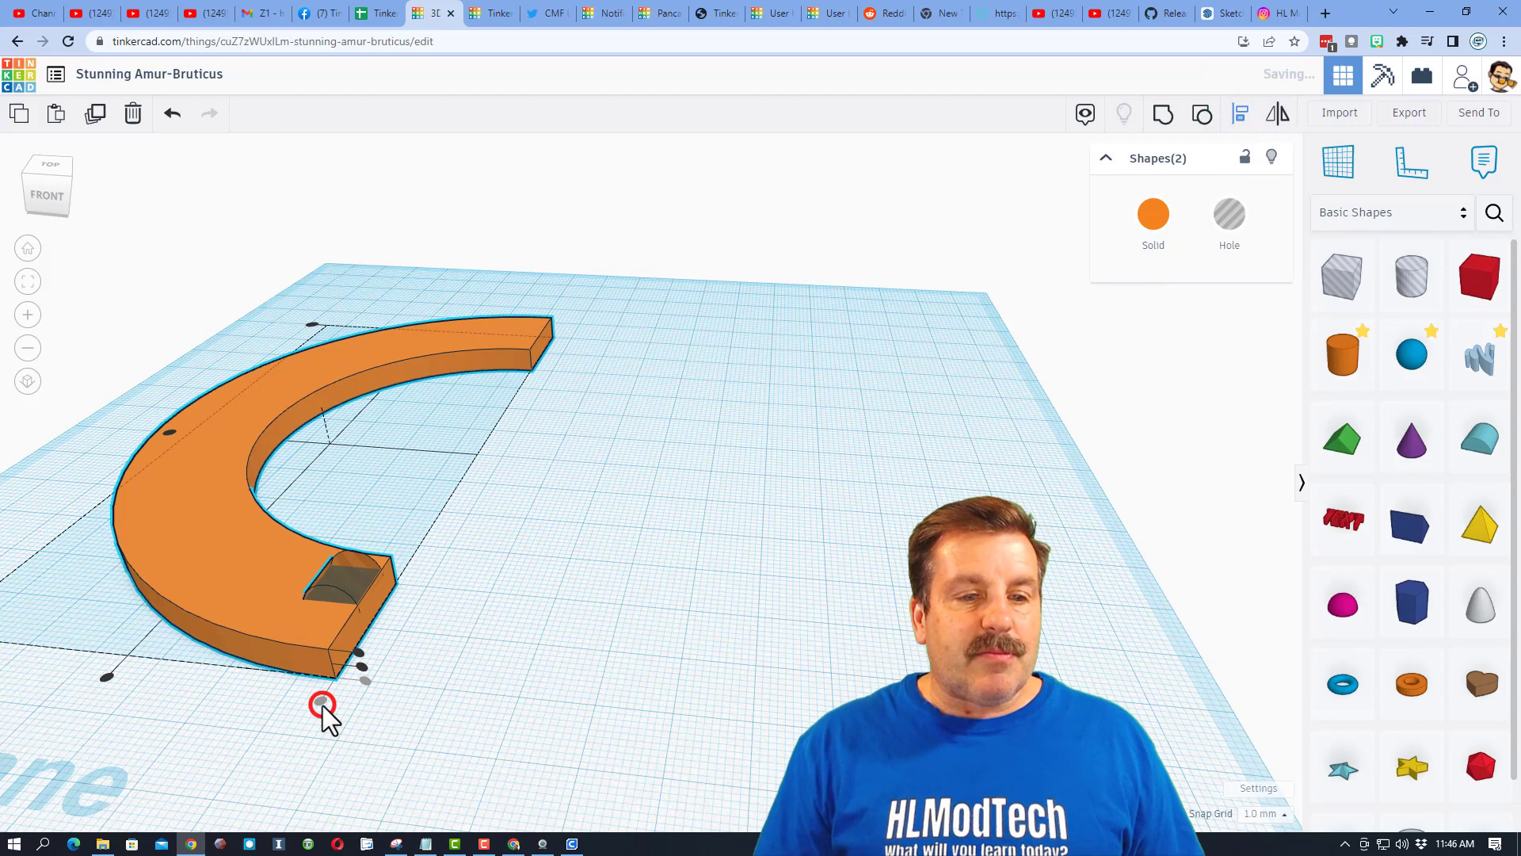
left_click(410, 660)
Step: Set the snap grid to 5.0 mm and nudge the hole down and left
left_click(329, 578)
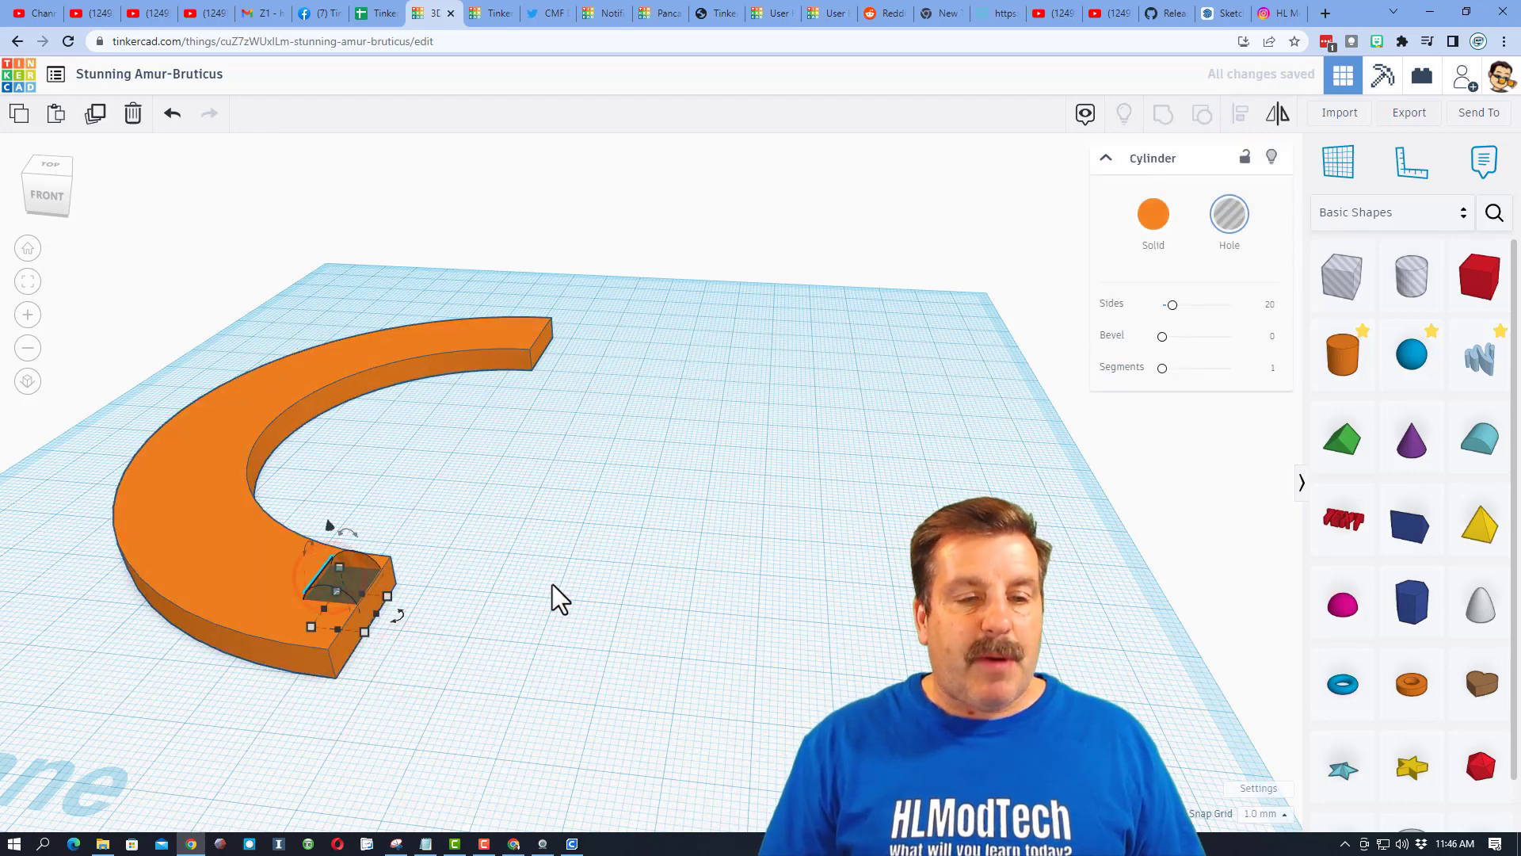
key("Down")
key("Down")
key("Down")
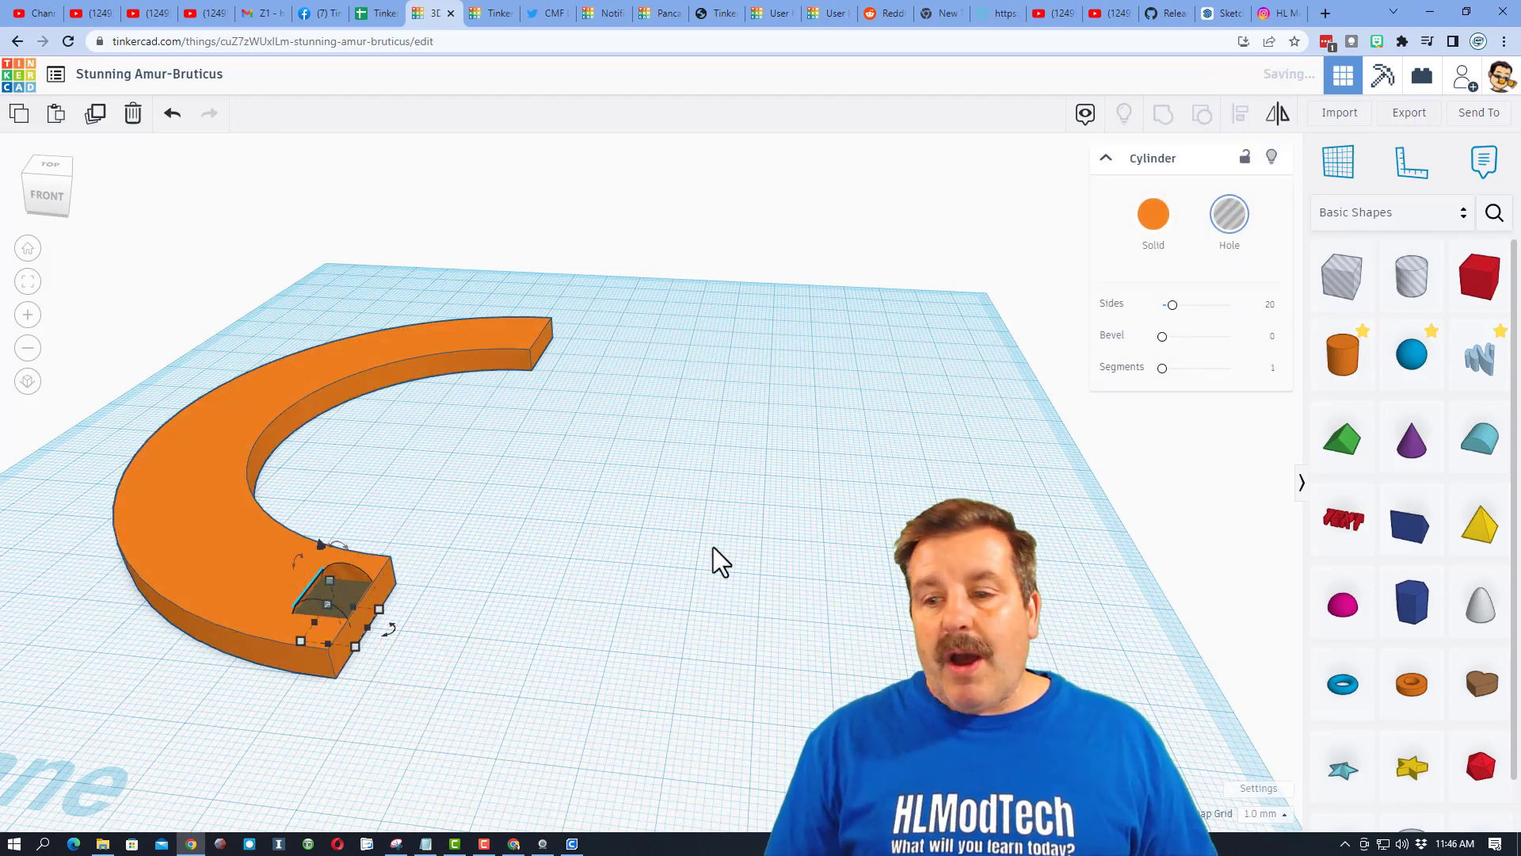
left_click(1276, 816)
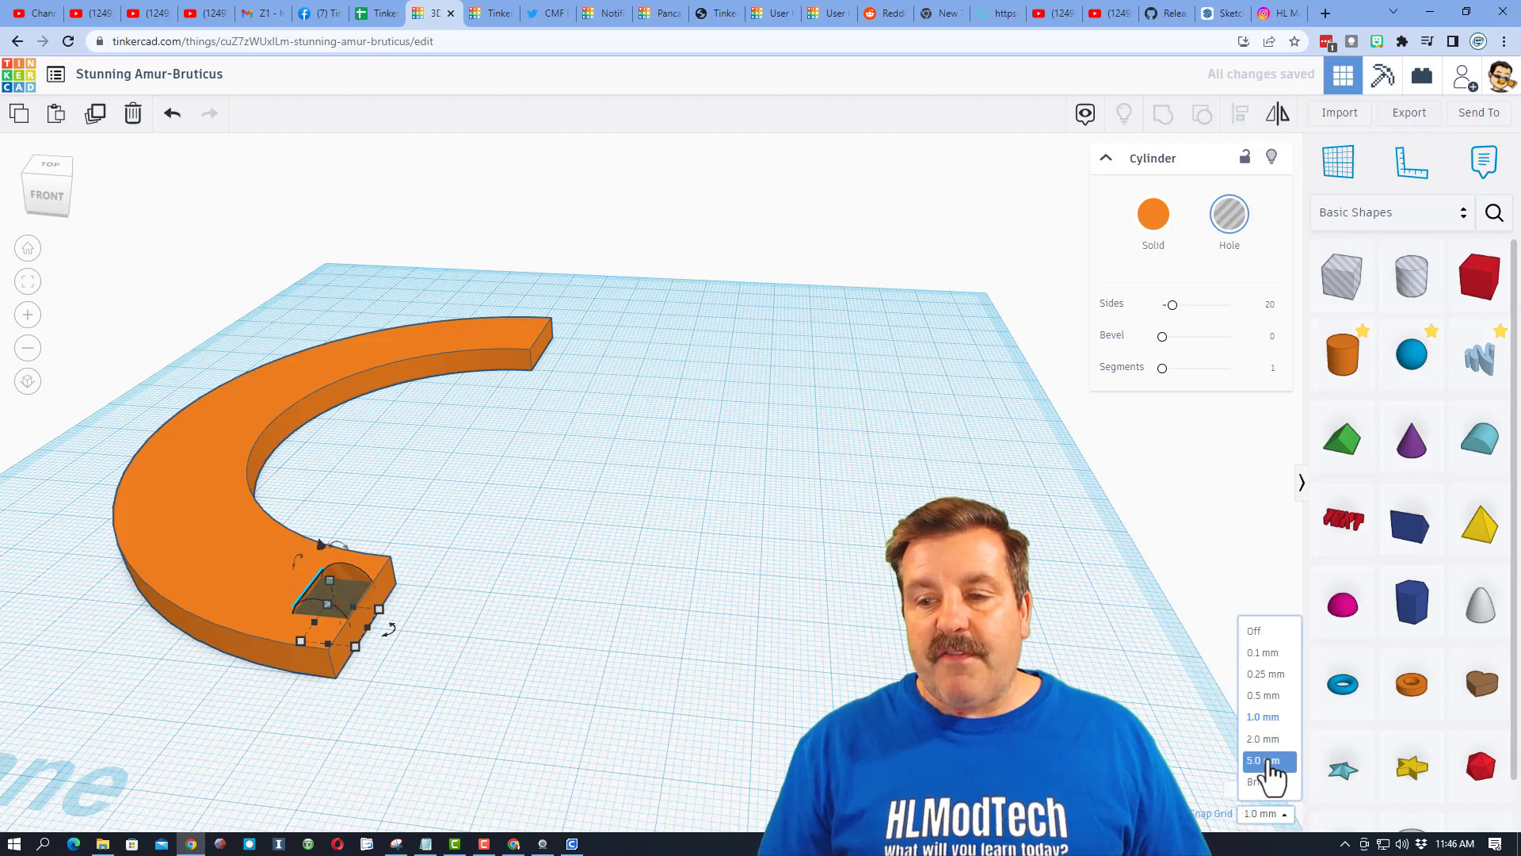
left_click(1267, 755)
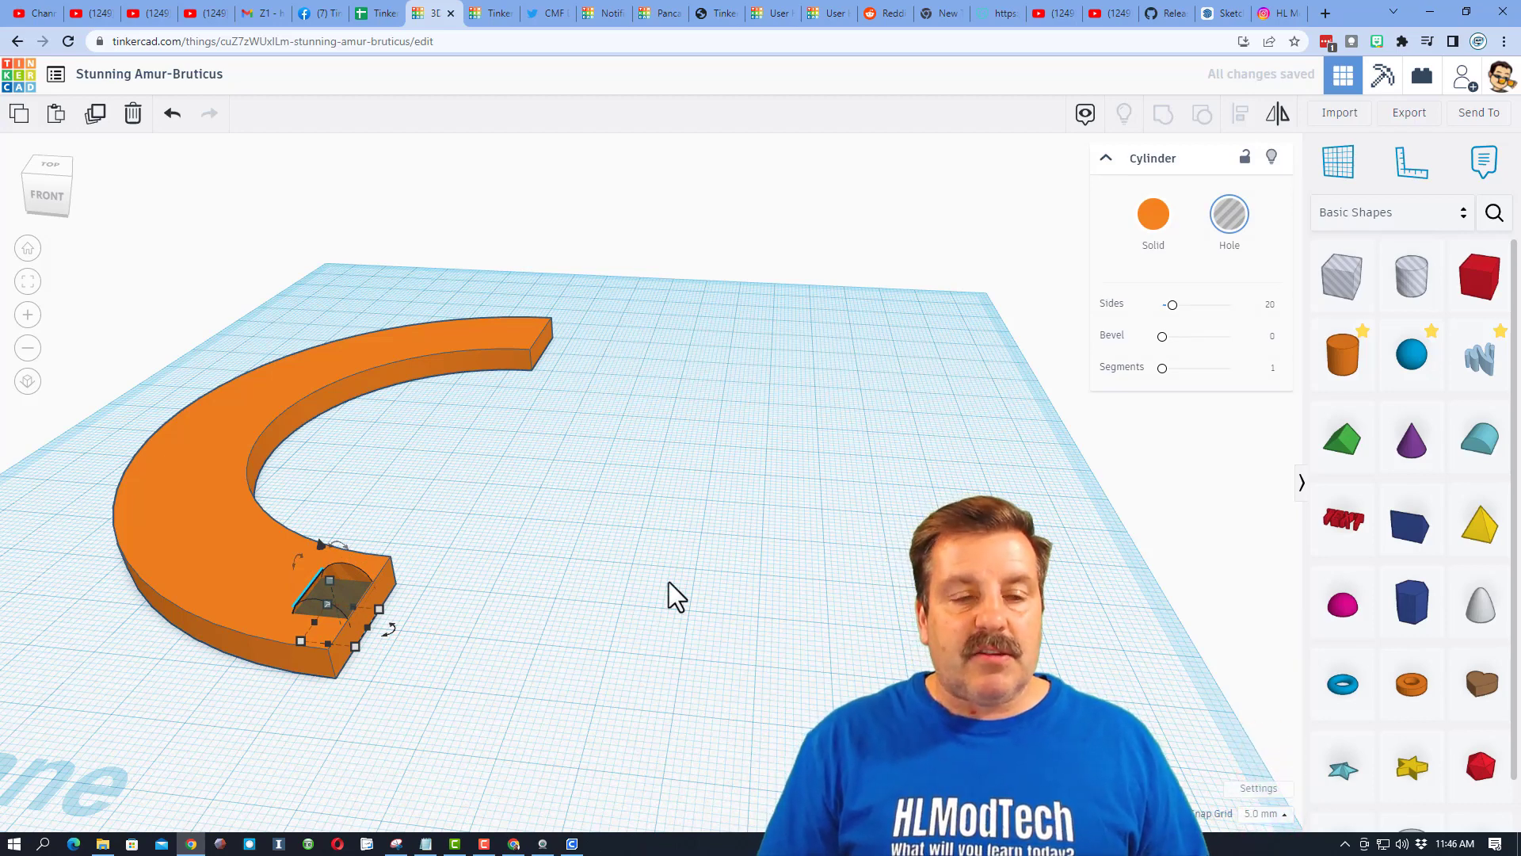
key("Left")
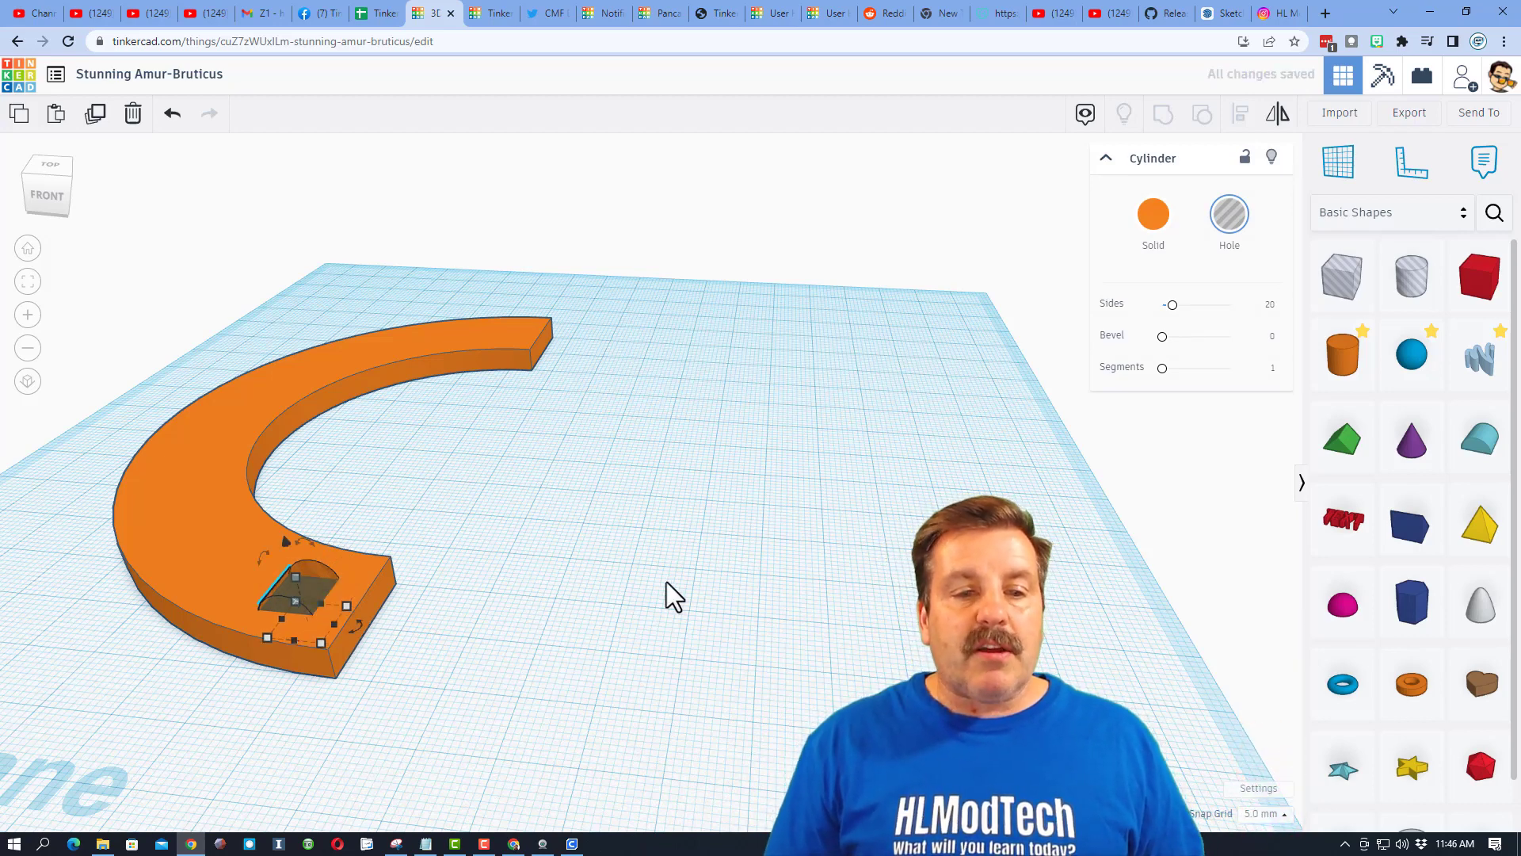
Step: Rotate the hole about -31°, then duplicate and rotate copies along the arc to its far end
left_click_drag(357, 630, 539, 730)
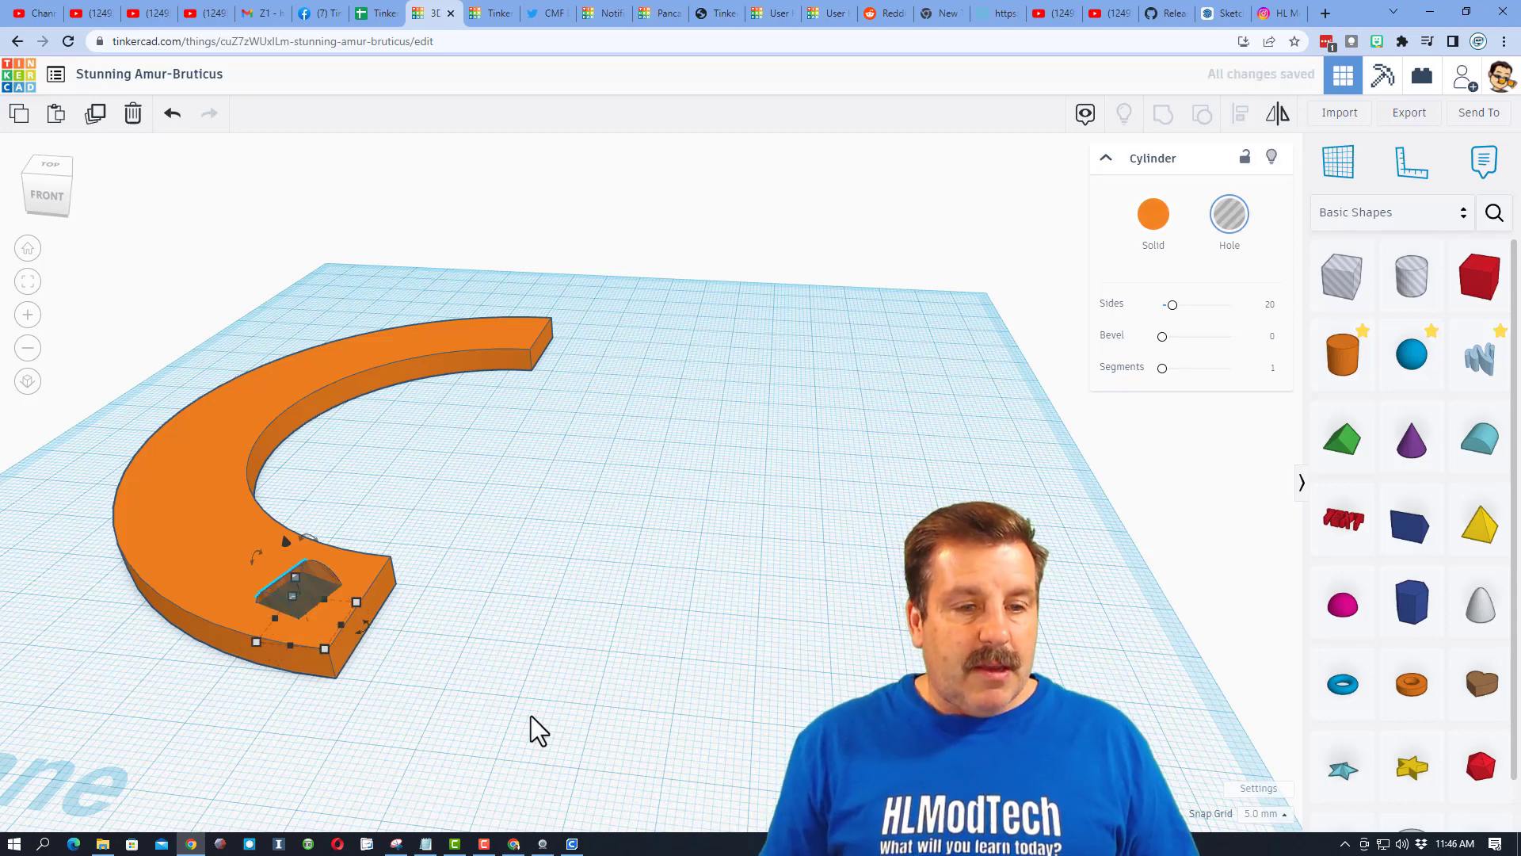
key("ctrl+d")
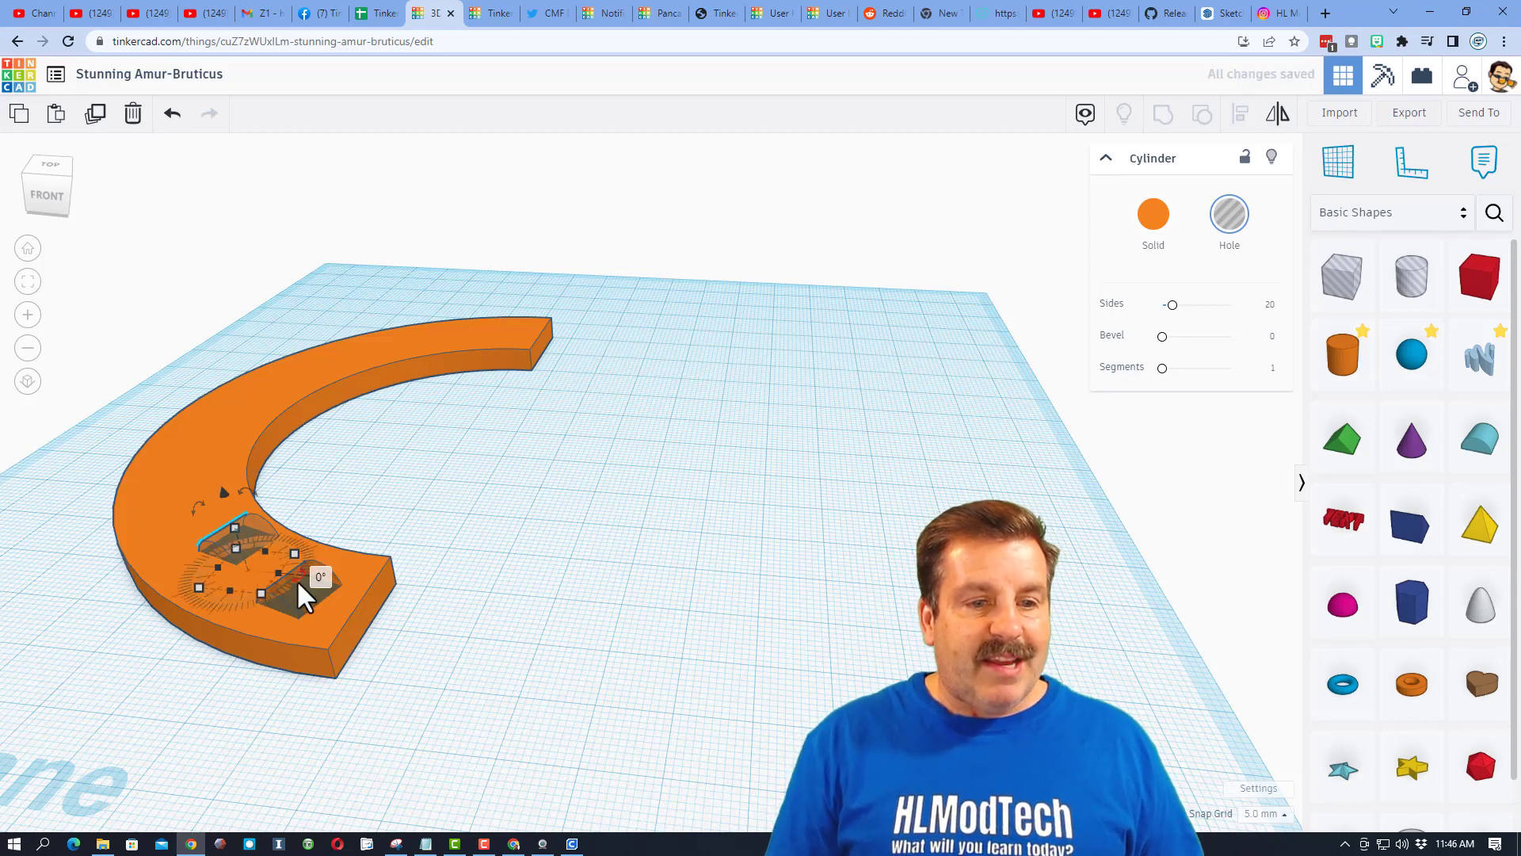
left_click_drag(305, 590, 644, 737)
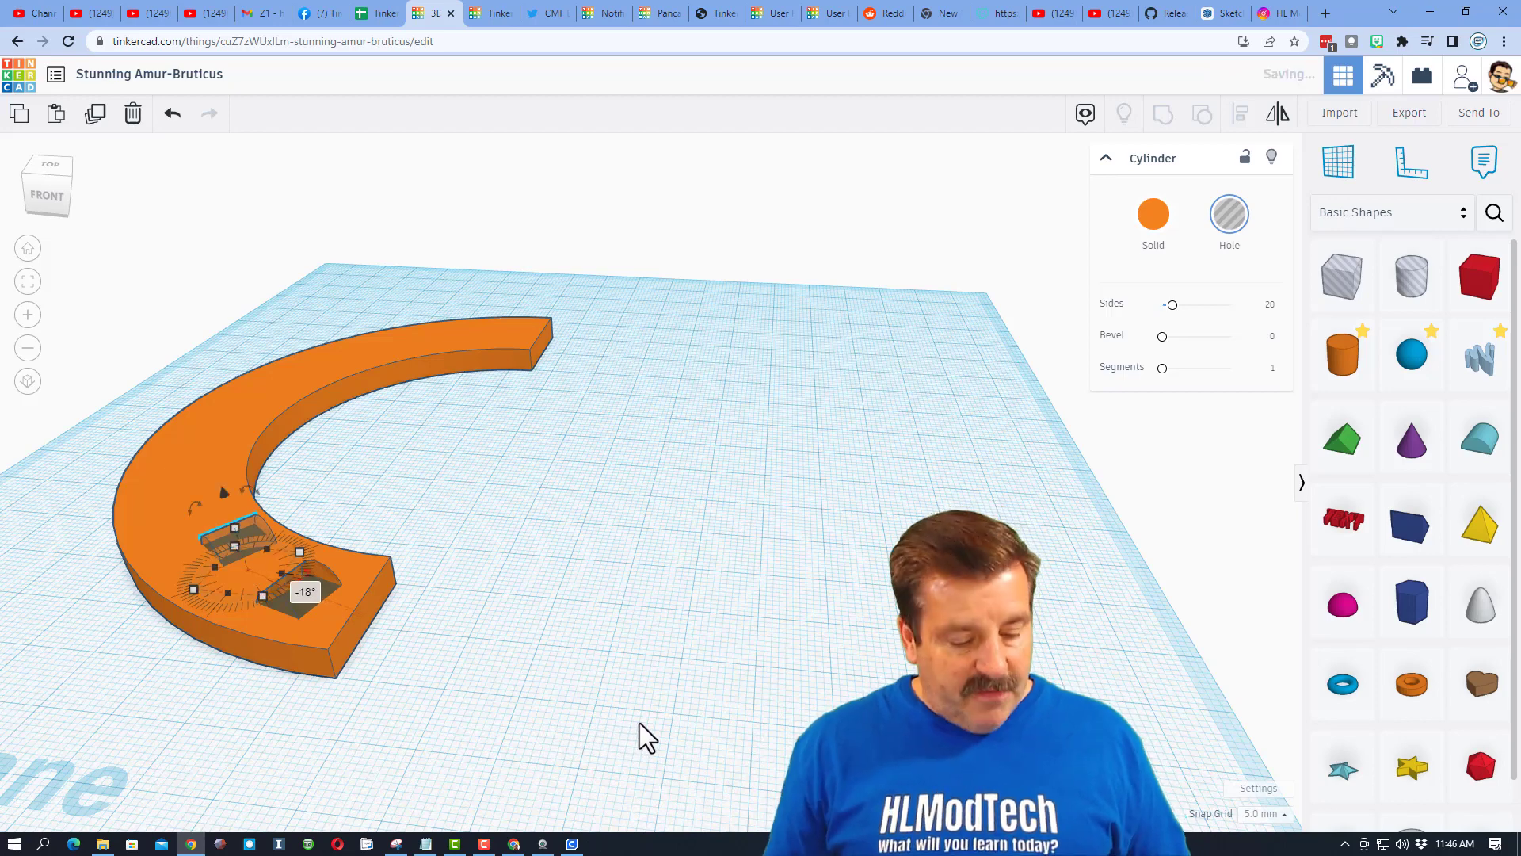
key("ctrl+d")
key("ctrl+d")
key("ctrl+d")
key("ctrl+d")
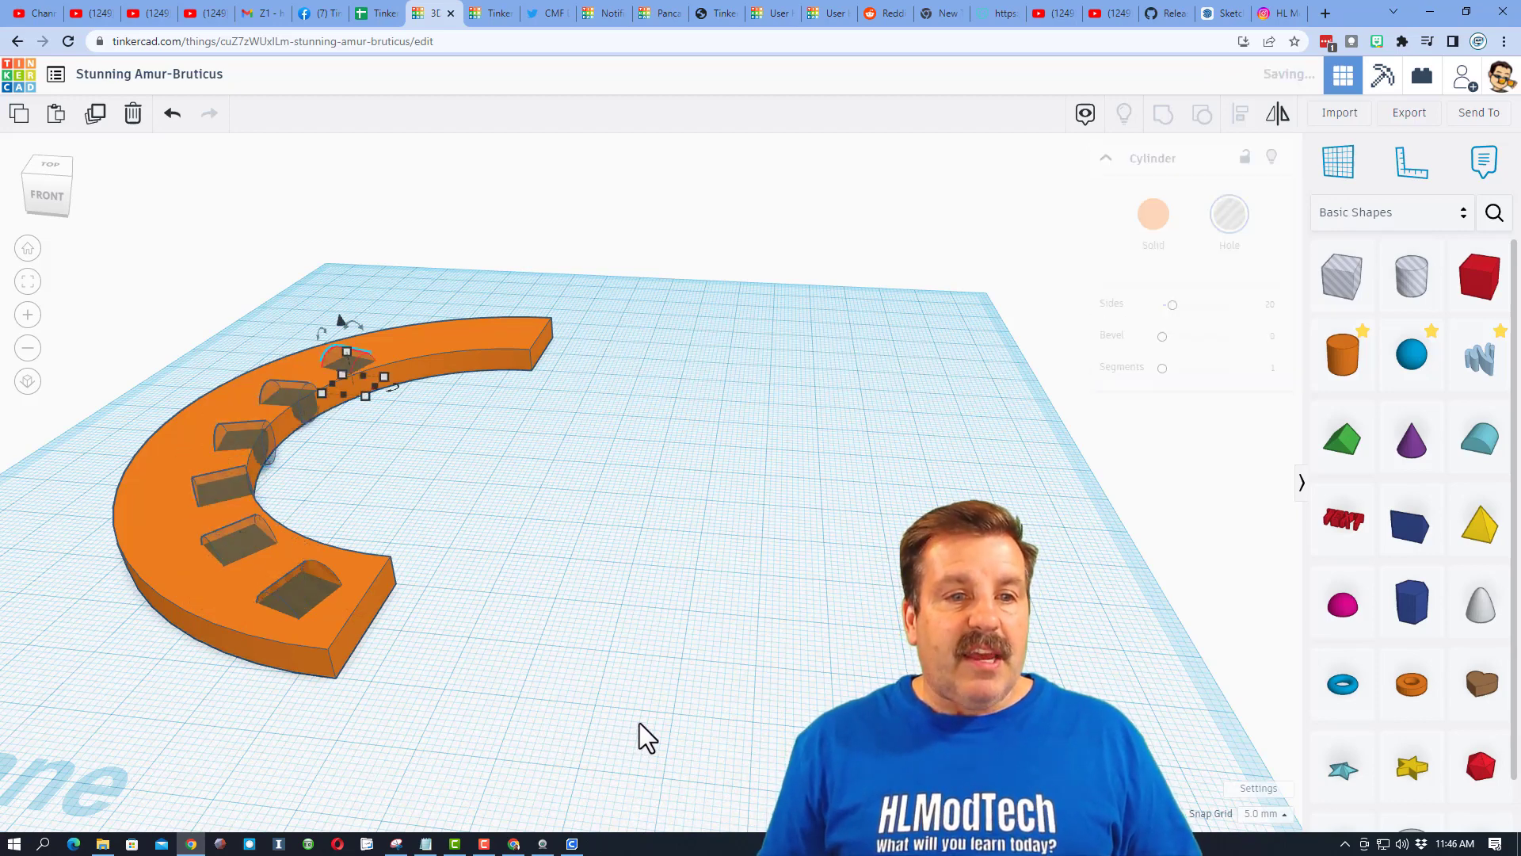
key("ctrl+d")
key("ctrl+d")
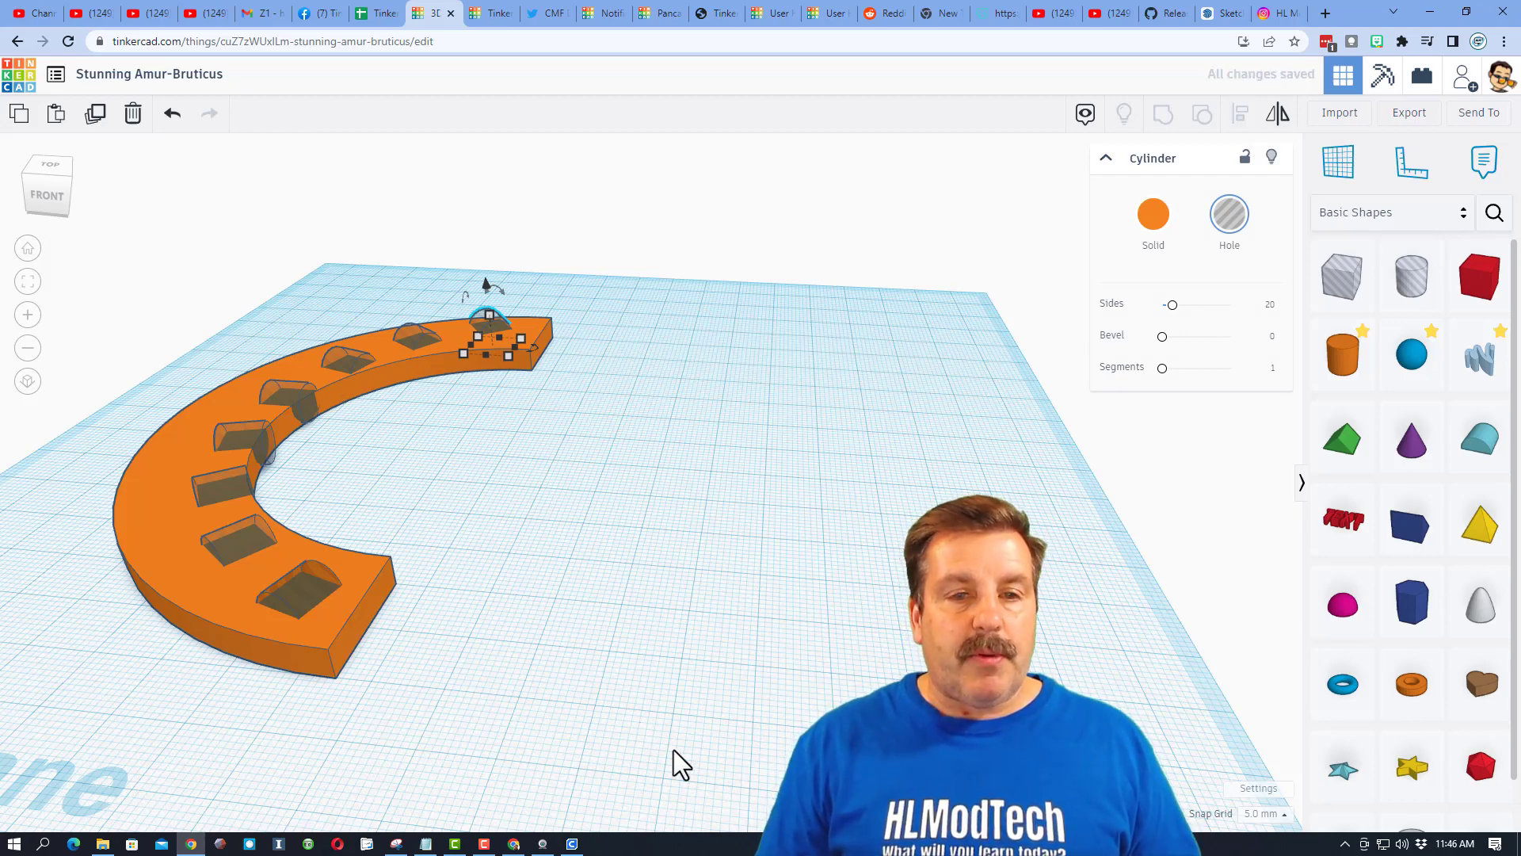
Step: From a top view, shift the orange arc slightly right beneath the row of holes
right_click_drag(679, 646, 341, 641)
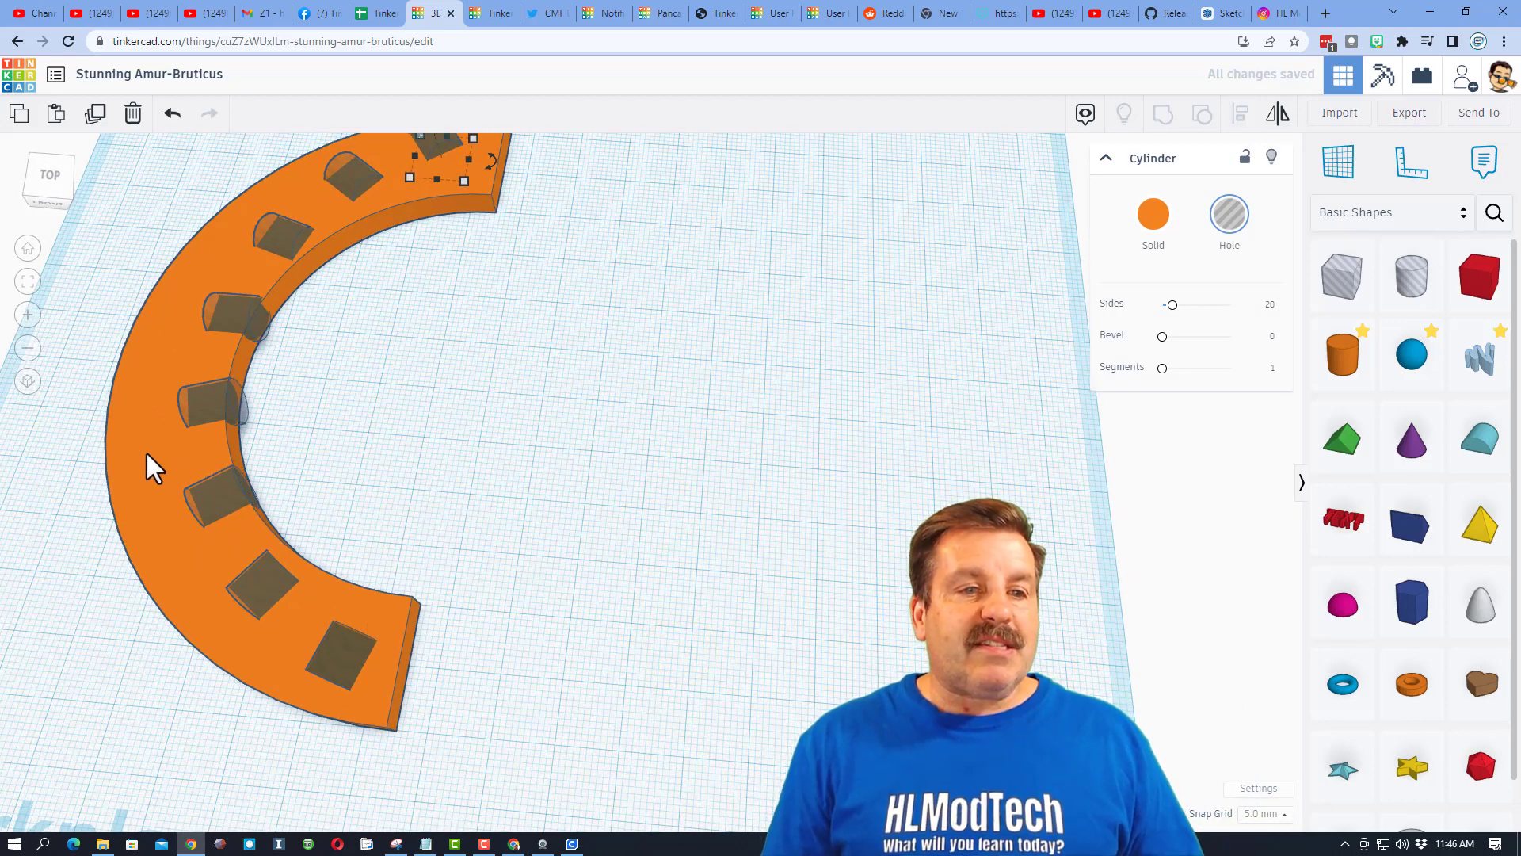
left_click_drag(155, 468, 179, 458)
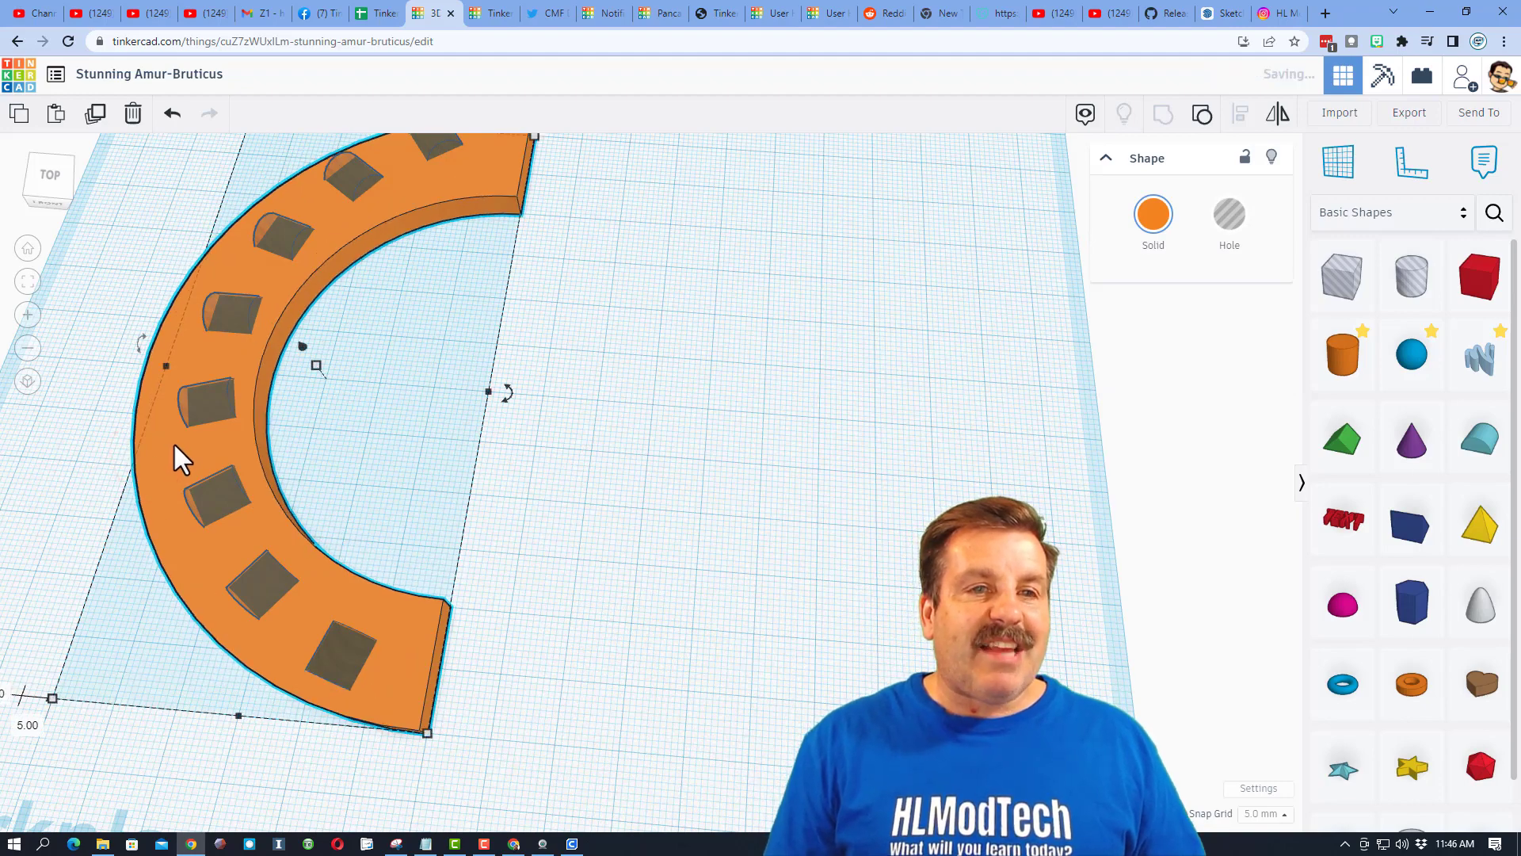
right_click_drag(363, 424, 428, 445)
left_click(428, 445)
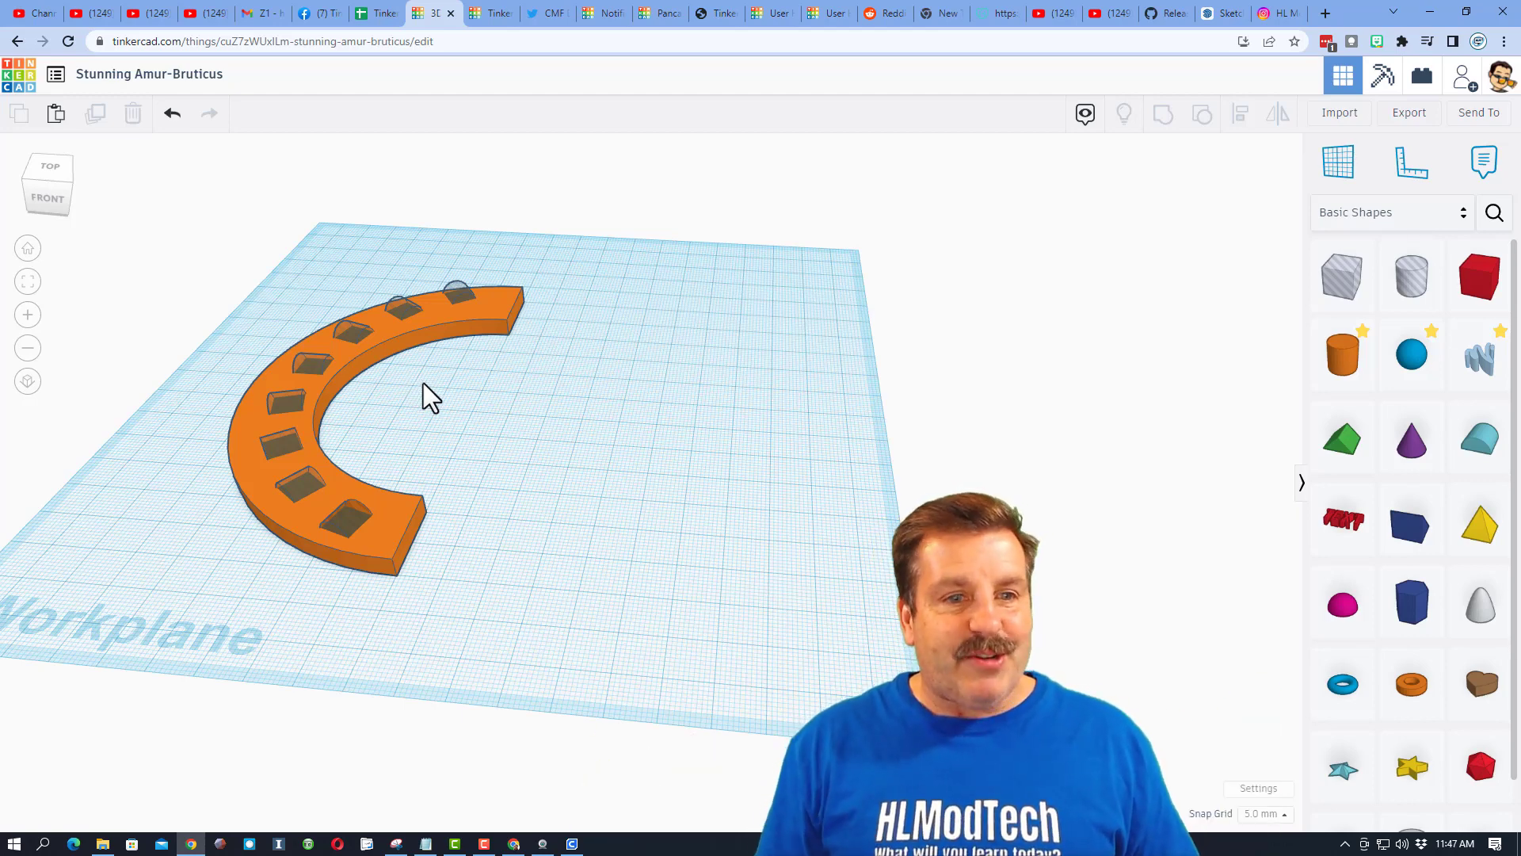
right_click_drag(432, 395, 472, 462)
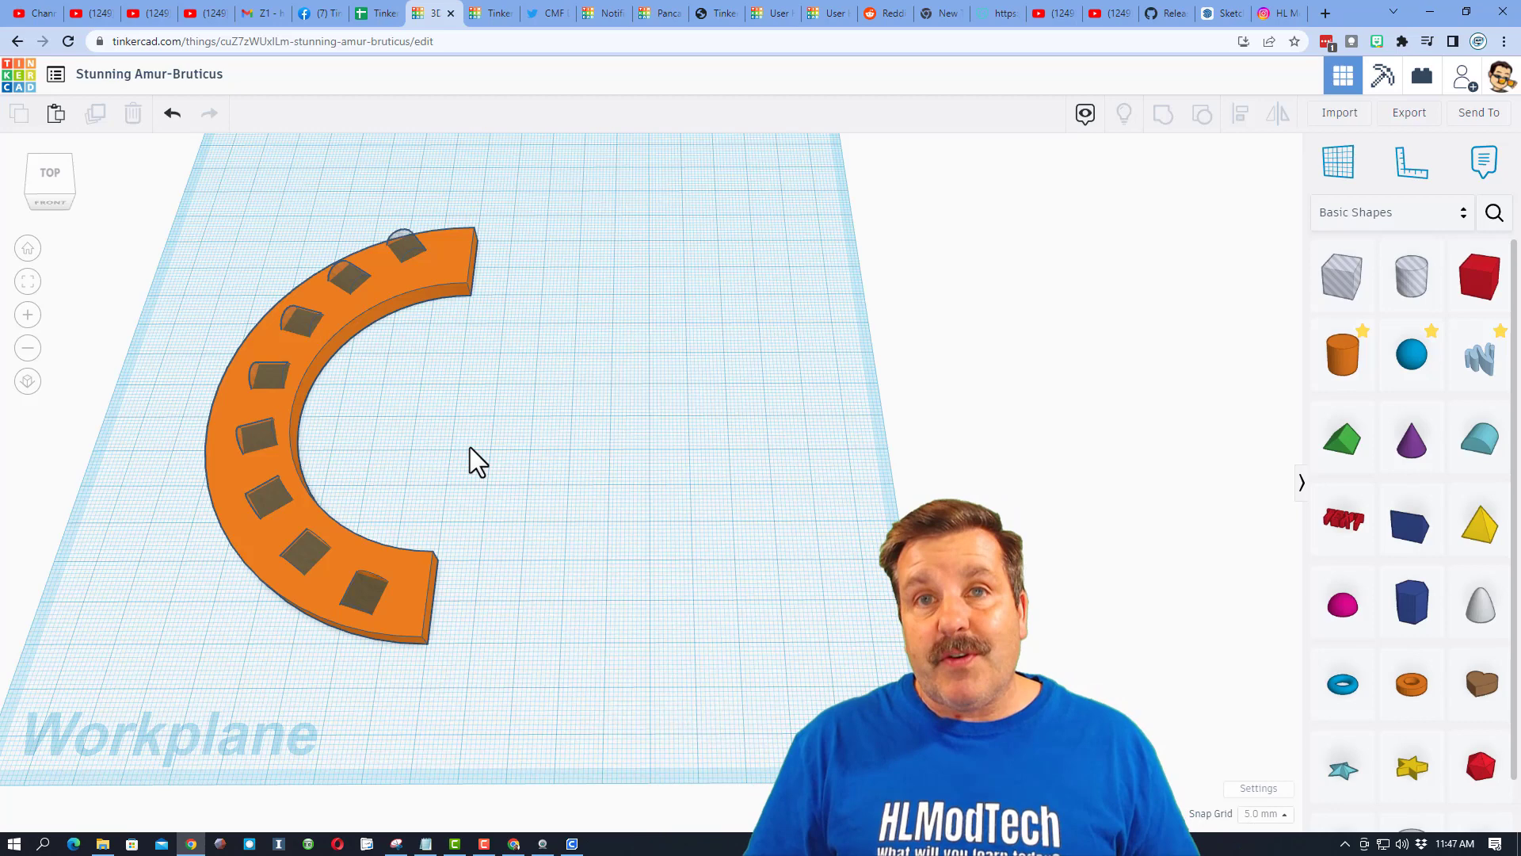
Step: Select the arc with all its holes, align them to the arc's end, and combine them
right_click_drag(470, 447, 211, 222)
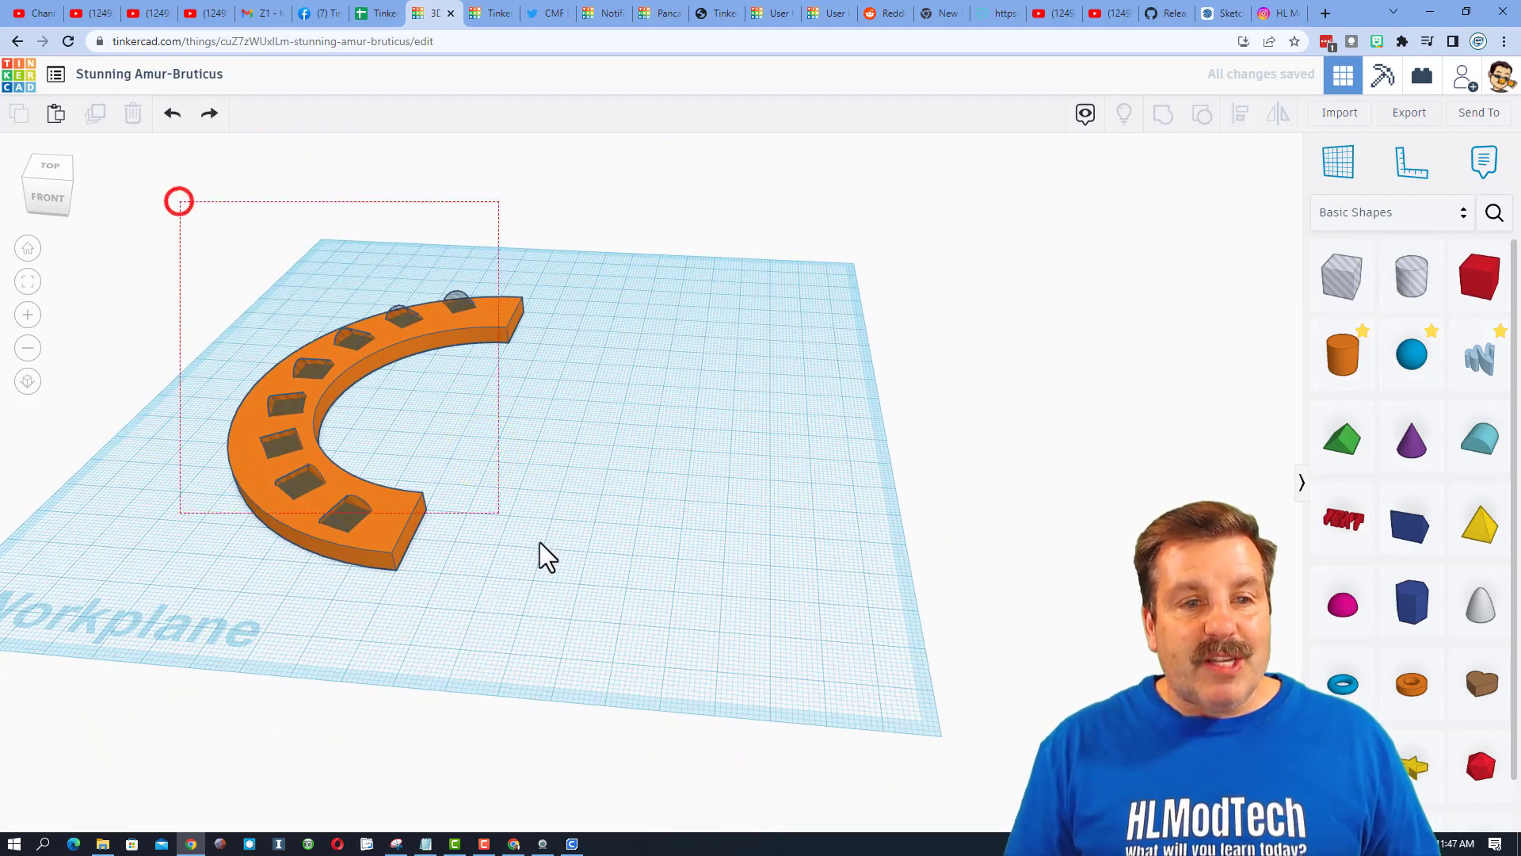
left_click_drag(547, 557, 568, 660)
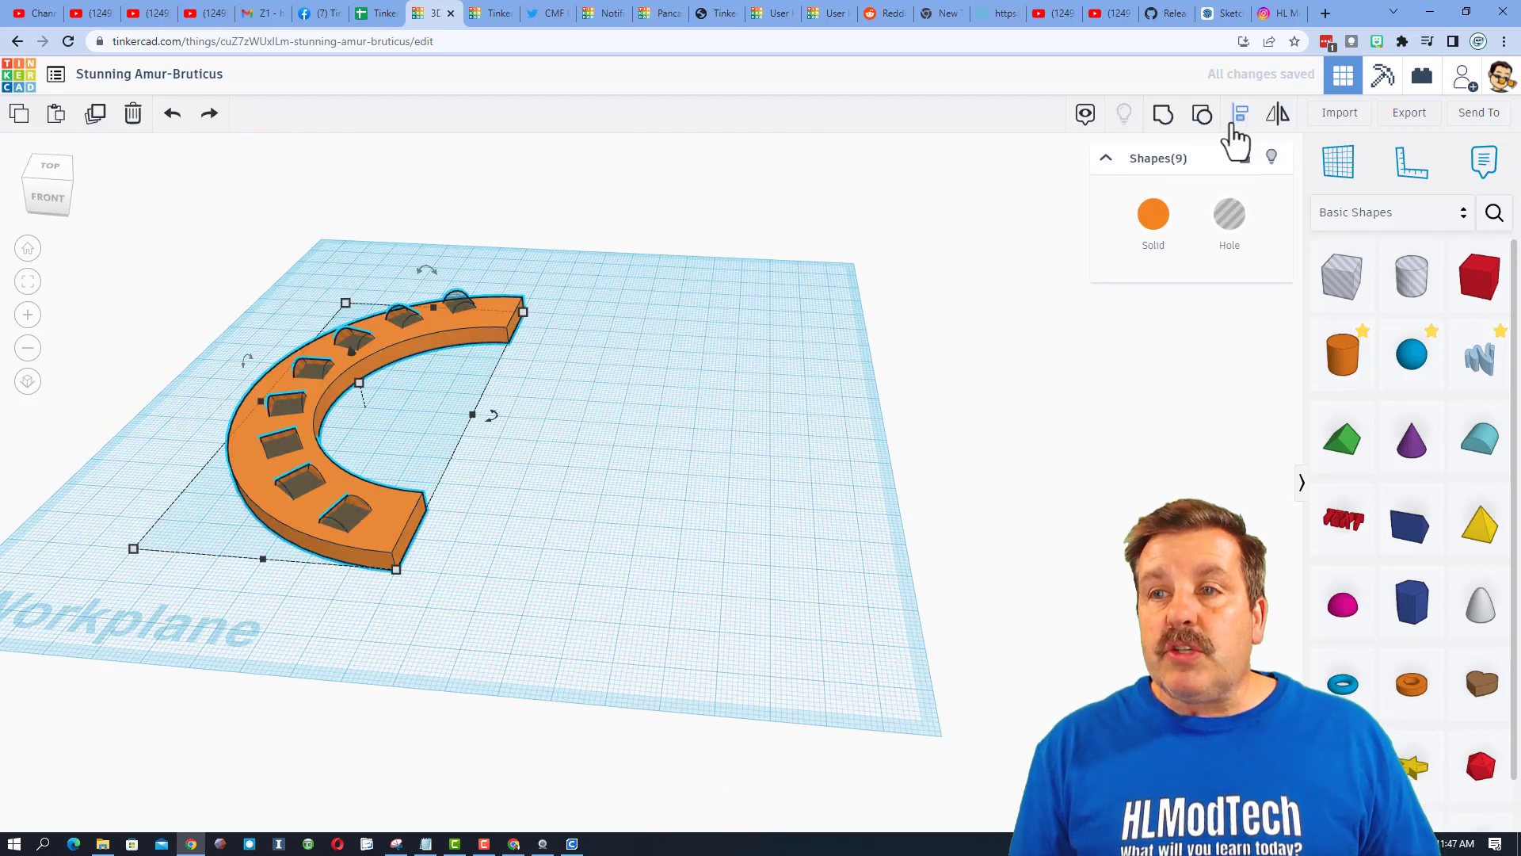
left_click(1233, 118)
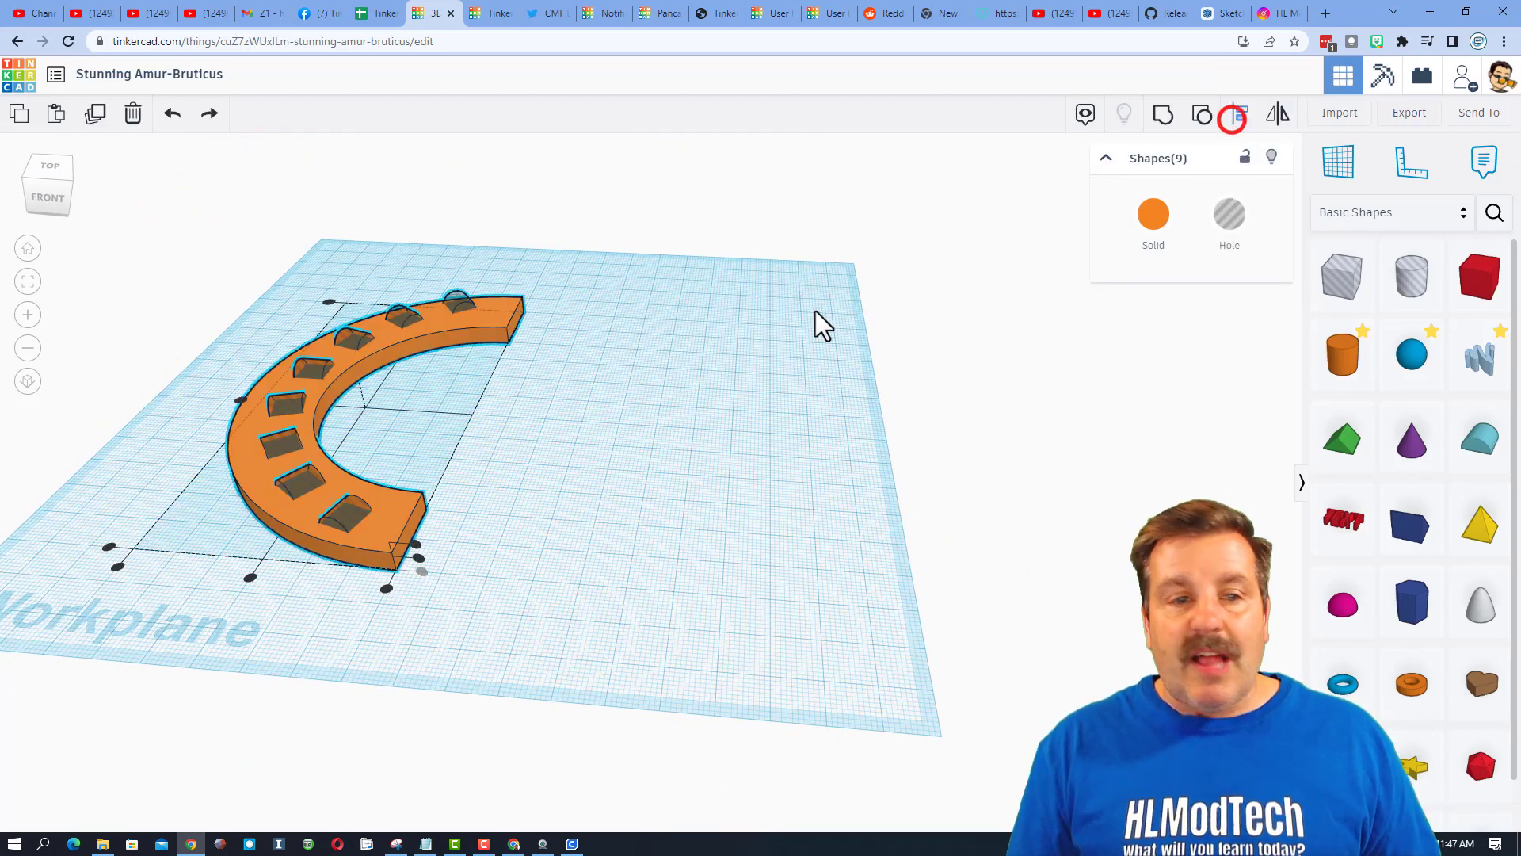
left_click(421, 561)
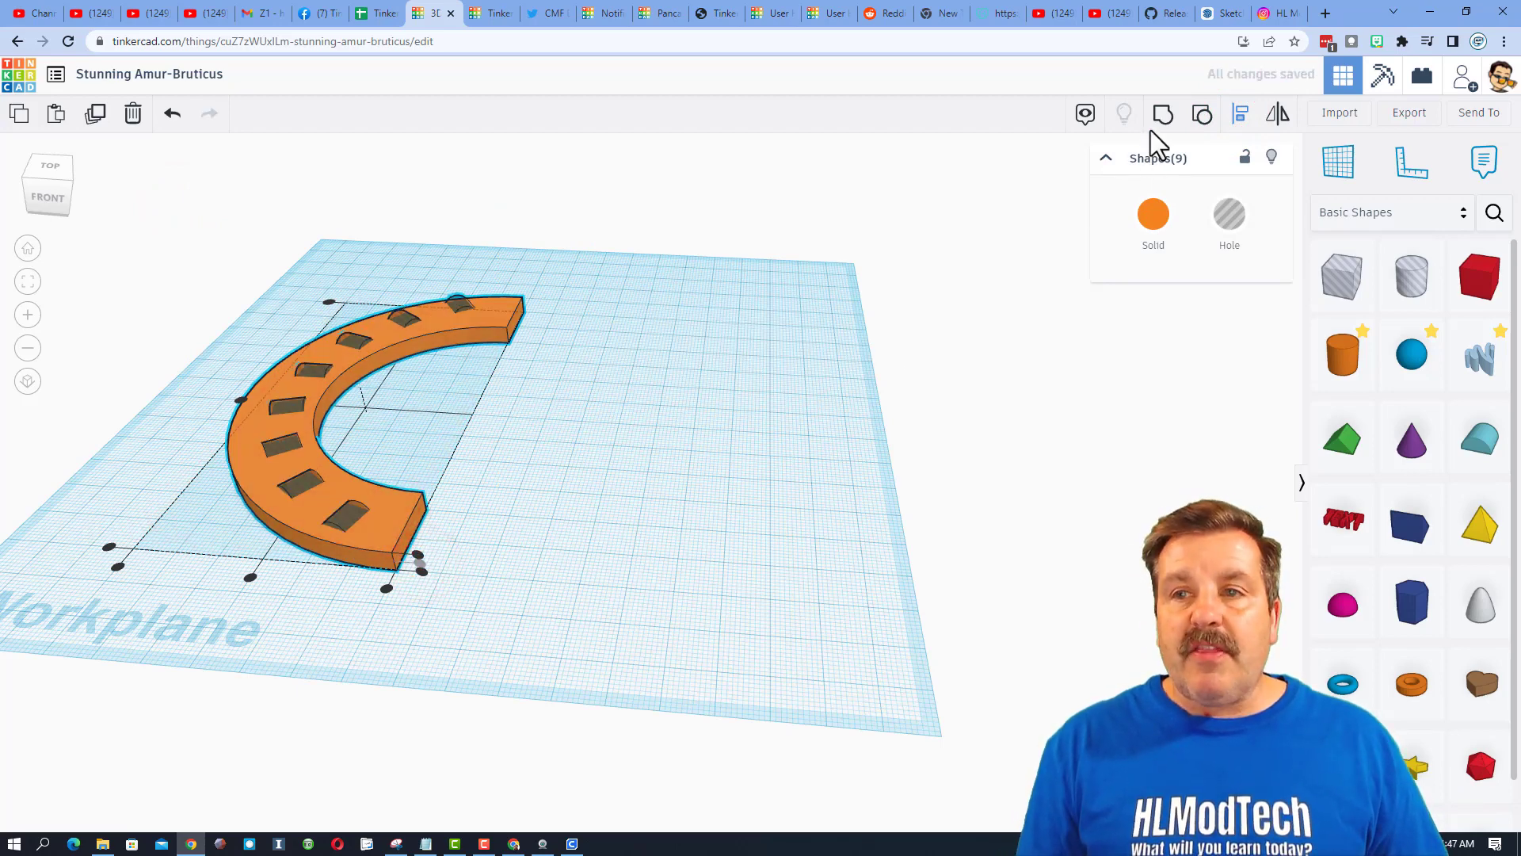
right_click_drag(657, 351, 578, 390)
Step: Duplicate the slotted arc, mirror the copy left to right, and place it right of the original
key("ctrl+d")
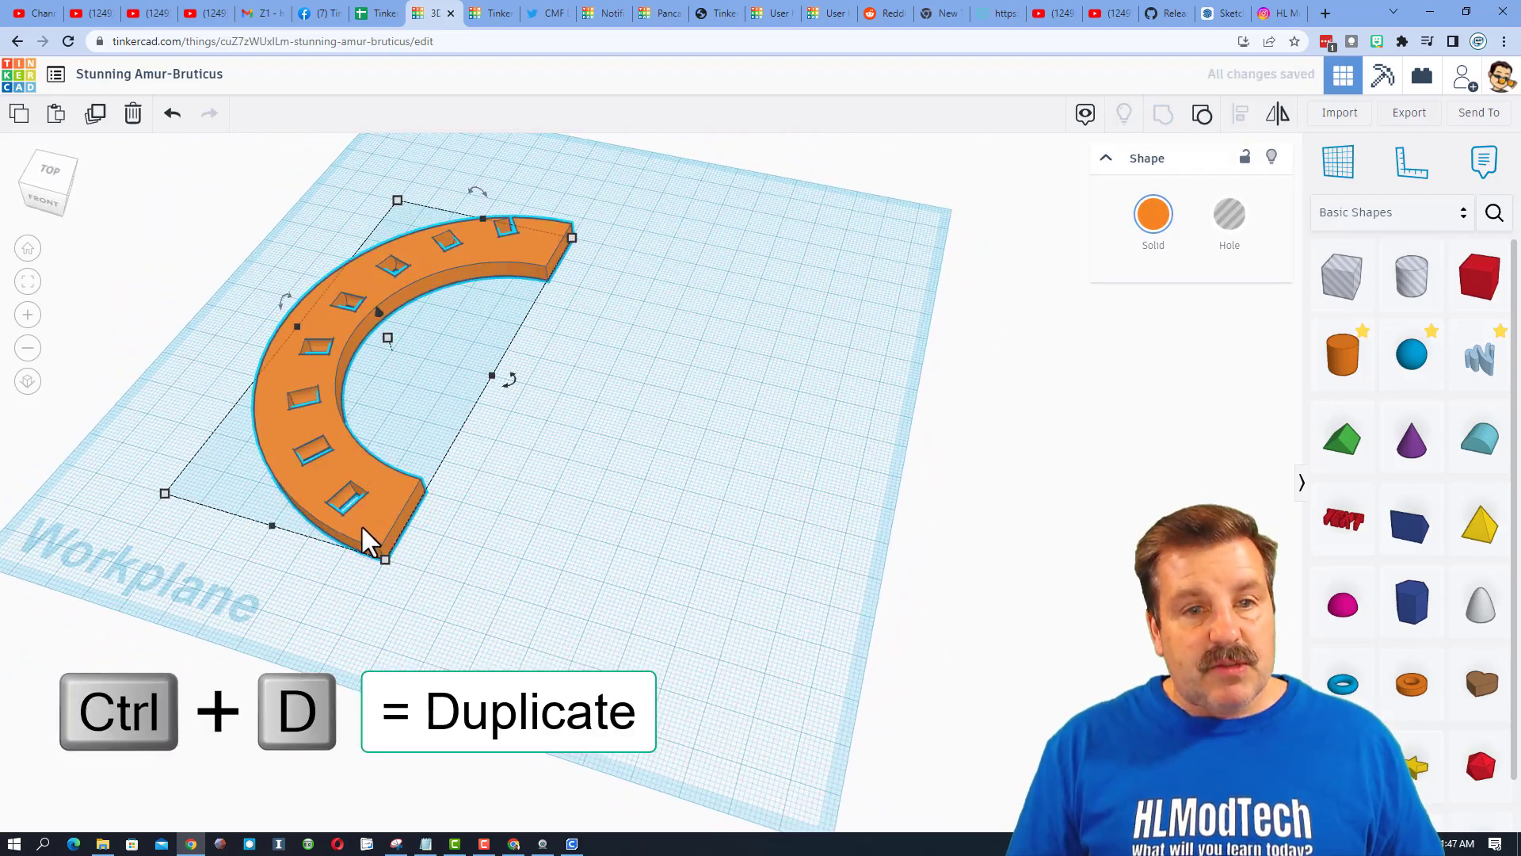
left_click_drag(367, 521, 688, 532)
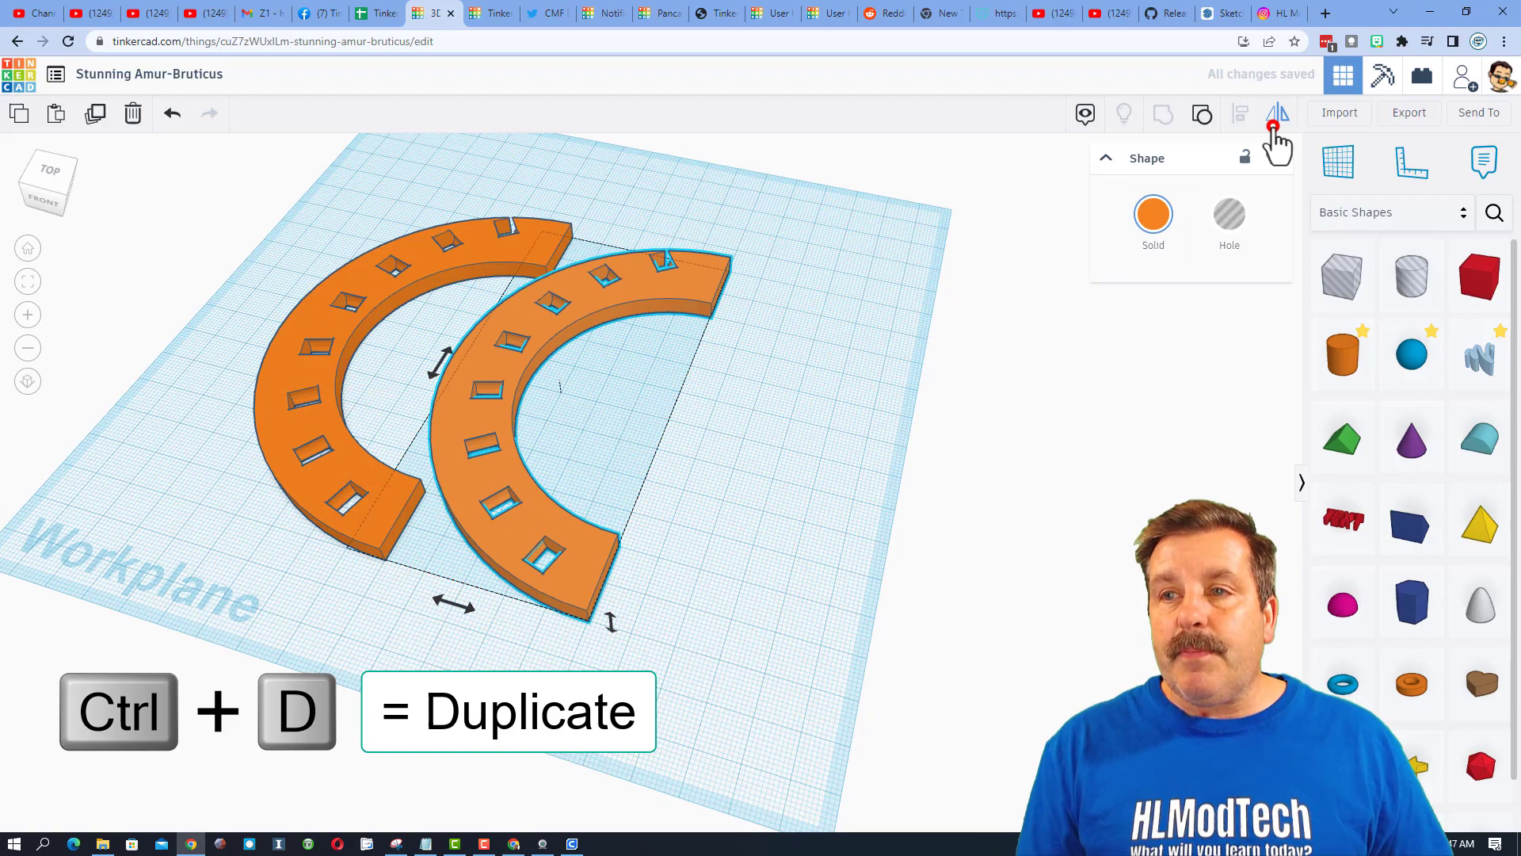
left_click(1275, 127)
left_click(460, 614)
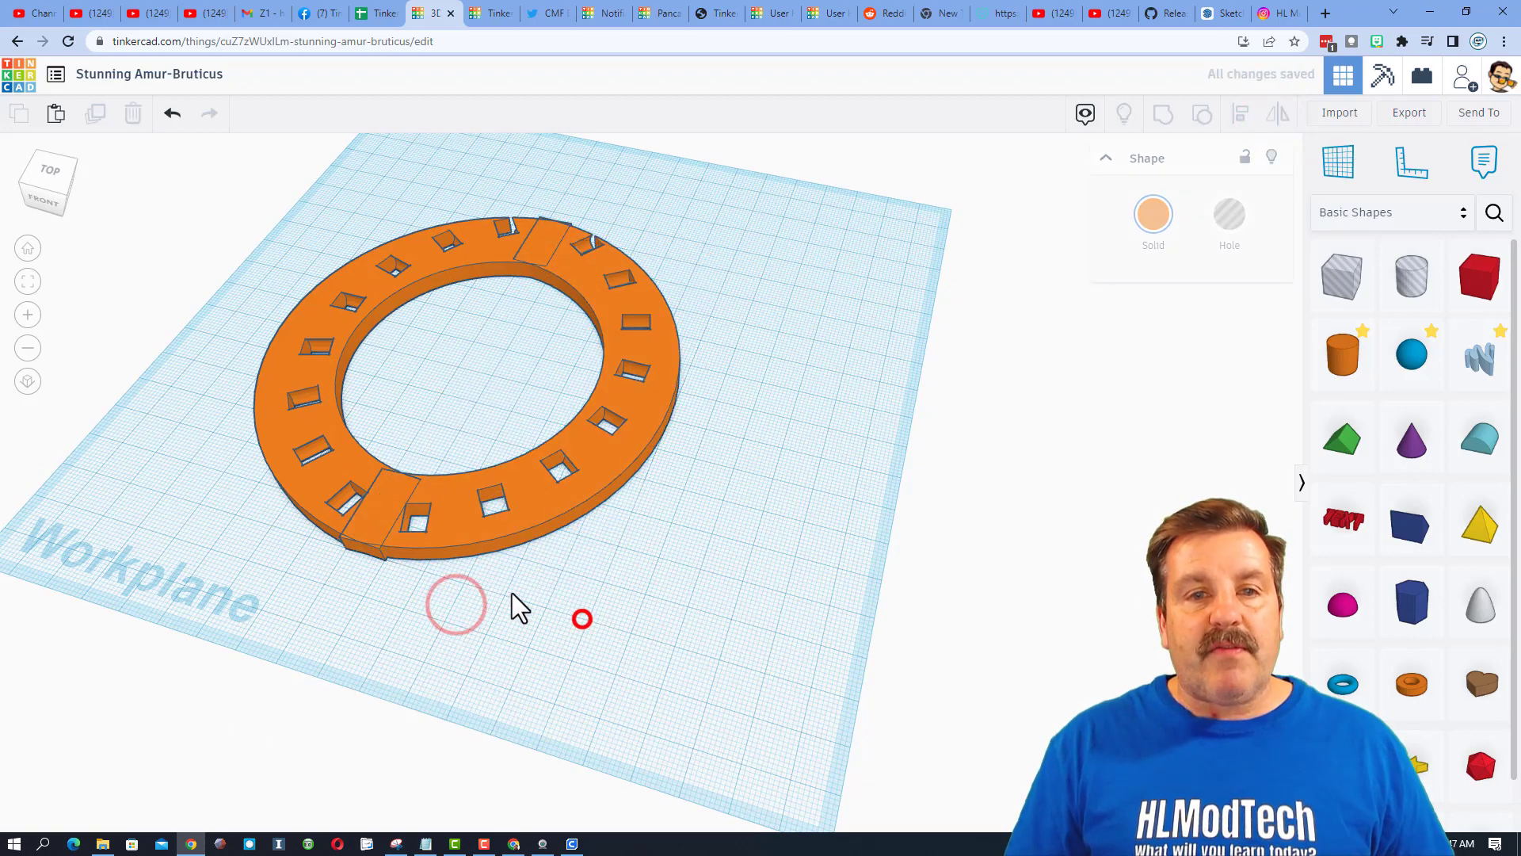
left_click_drag(468, 534, 567, 590)
right_click_drag(388, 618, 481, 448)
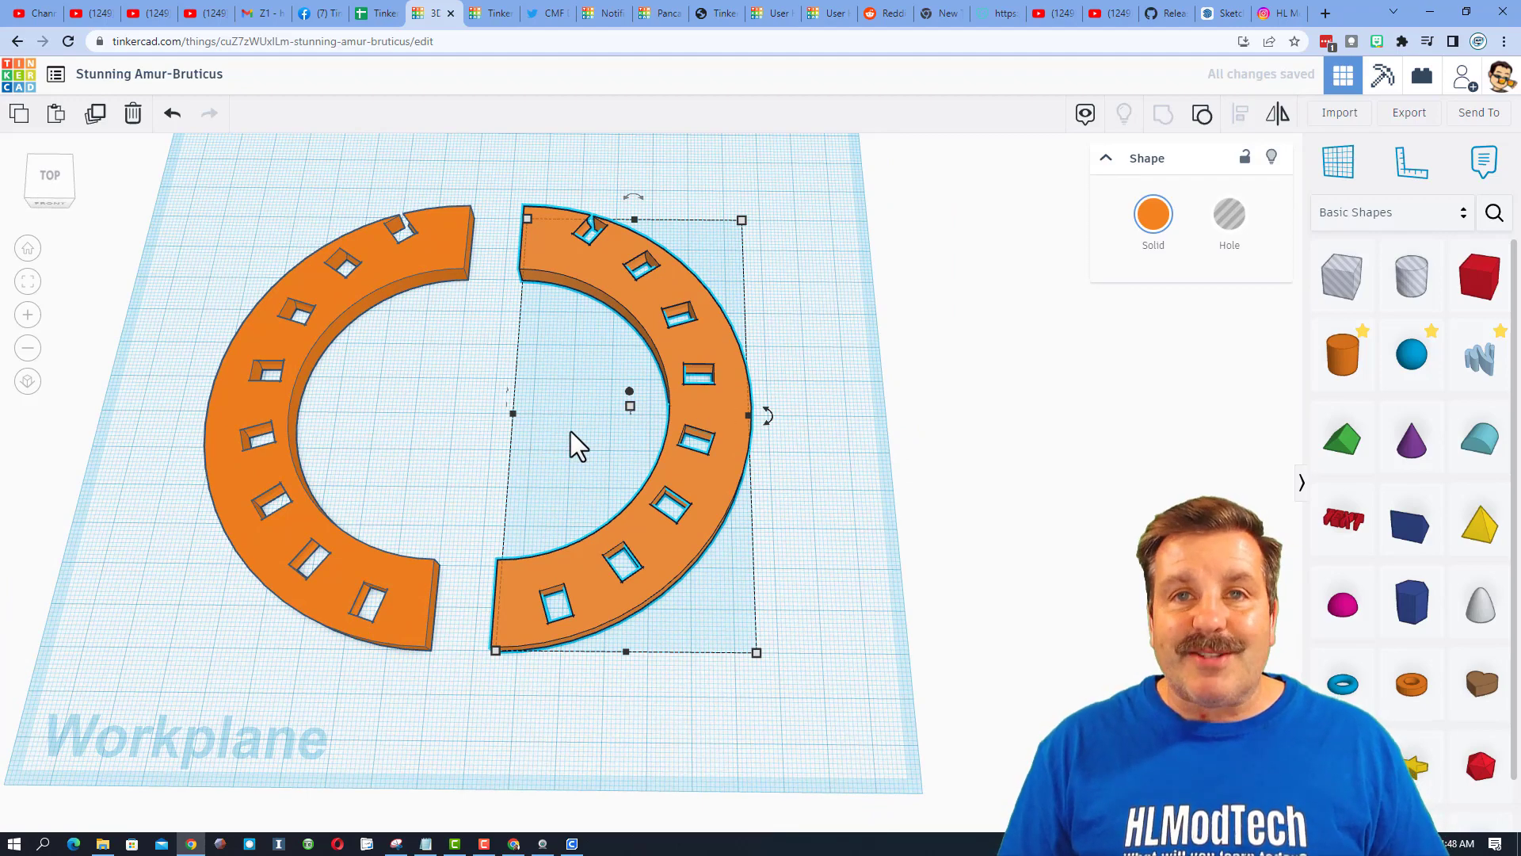
right_click_drag(578, 446, 749, 491)
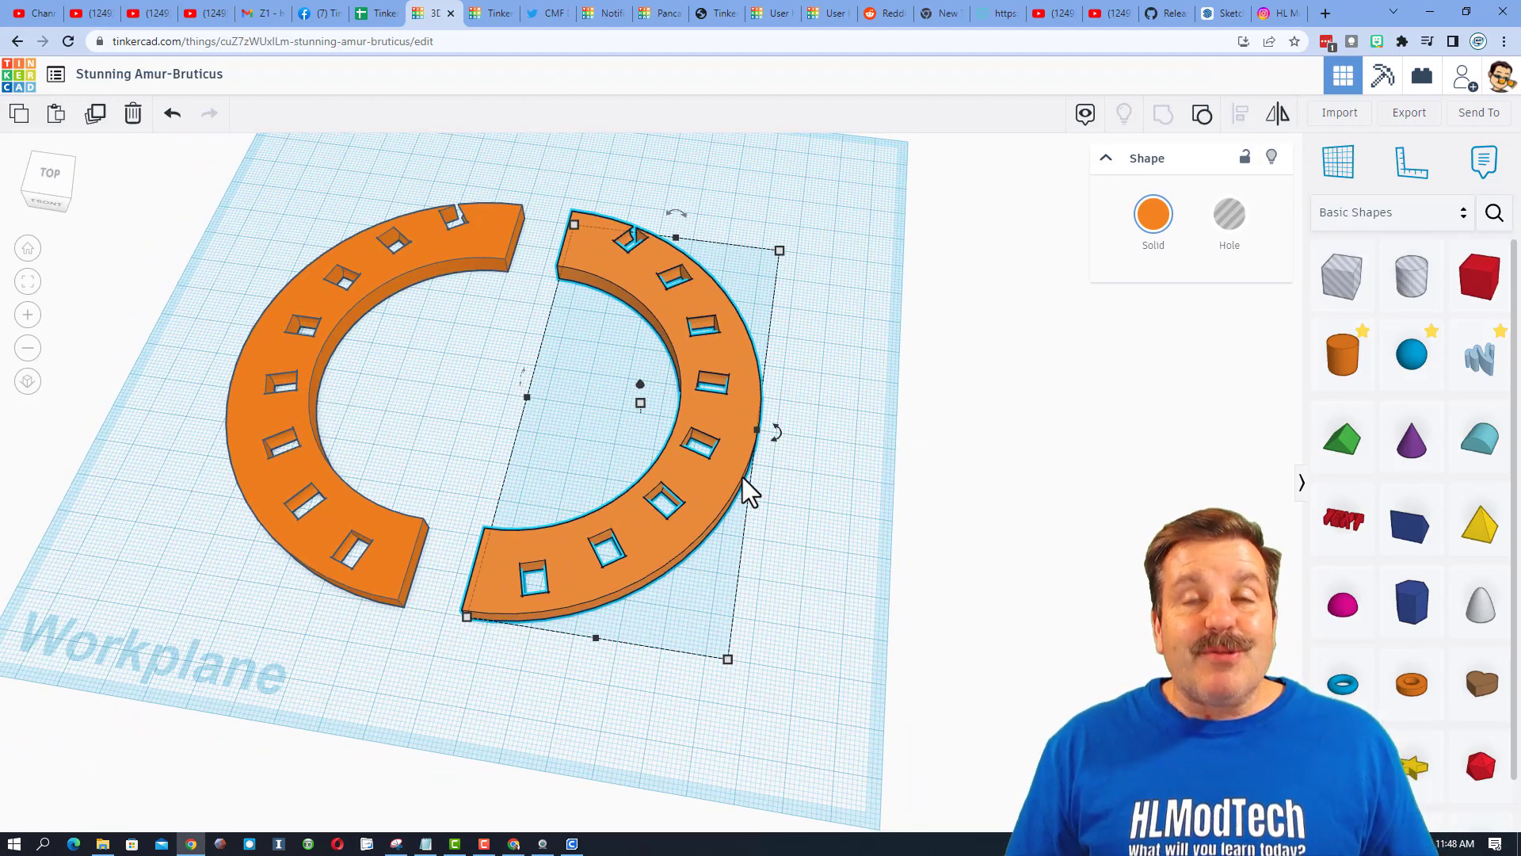